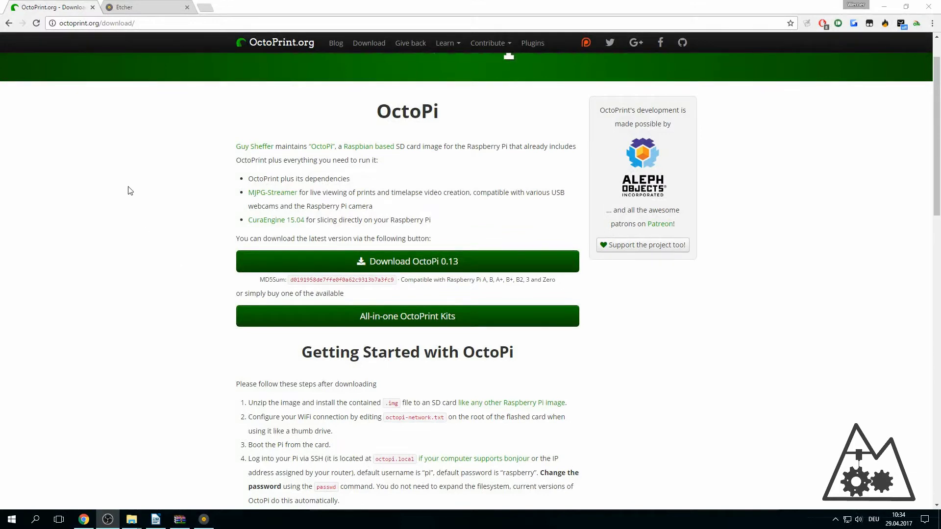
- Arrange the Etcher window beside the OctoPrint download page and the etcher.io page
{"action": "left_click", "coordinate": [57, 21]}
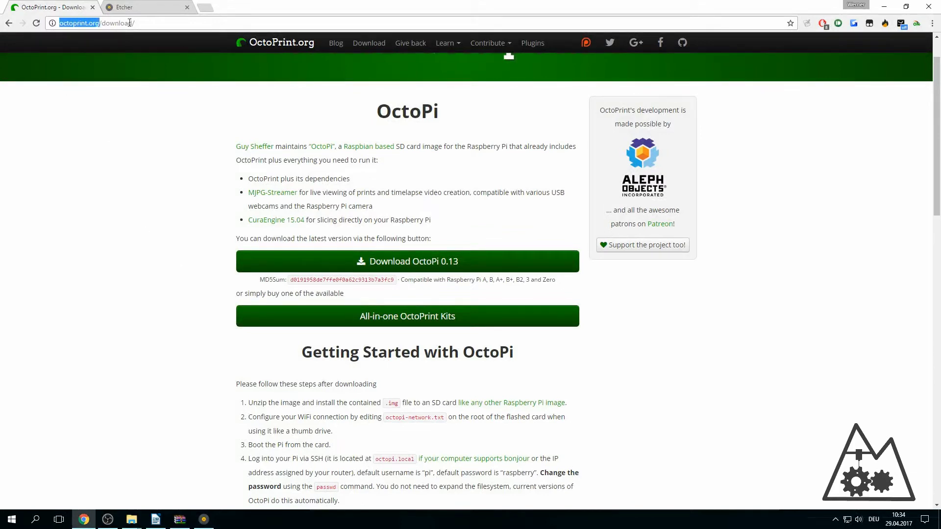
{"action": "left_click", "coordinate": [120, 117]}
{"action": "scroll", "coordinate": [230, 217], "scroll_direction": "down", "scroll_amount": 1}
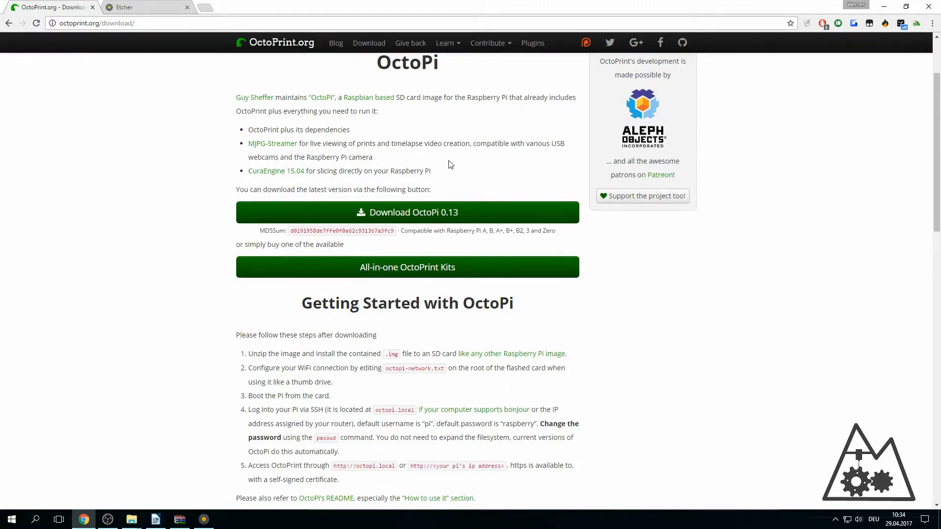
{"action": "left_click", "coordinate": [205, 520]}
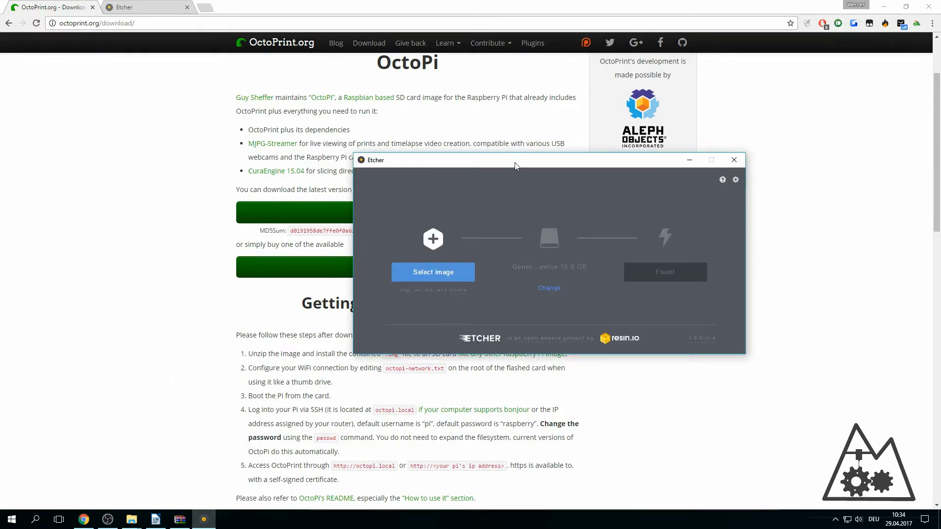
{"action": "left_click_drag", "start_coordinate": [514, 166], "coordinate": [377, 148]}
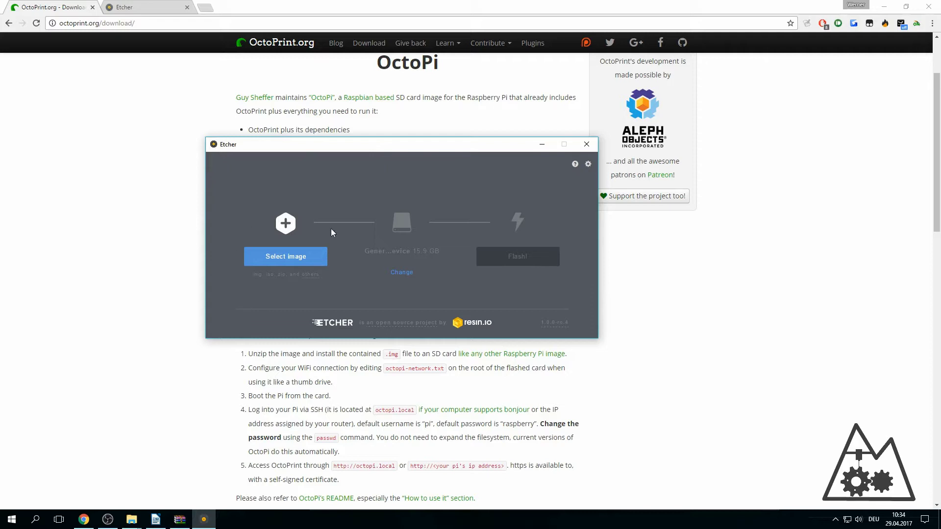
{"action": "left_click_drag", "start_coordinate": [315, 148], "coordinate": [378, 148]}
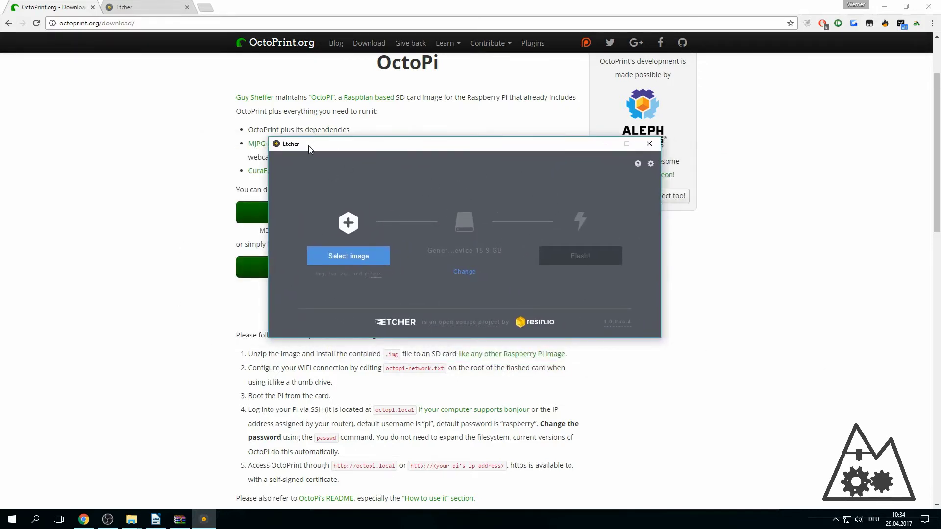
{"action": "left_click_drag", "start_coordinate": [342, 148], "coordinate": [570, 169]}
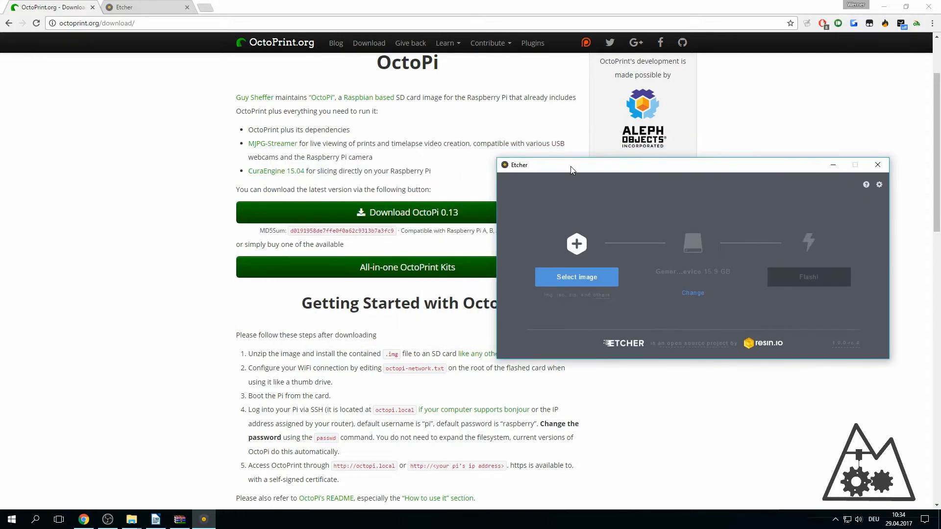
{"action": "left_click", "coordinate": [143, 6]}
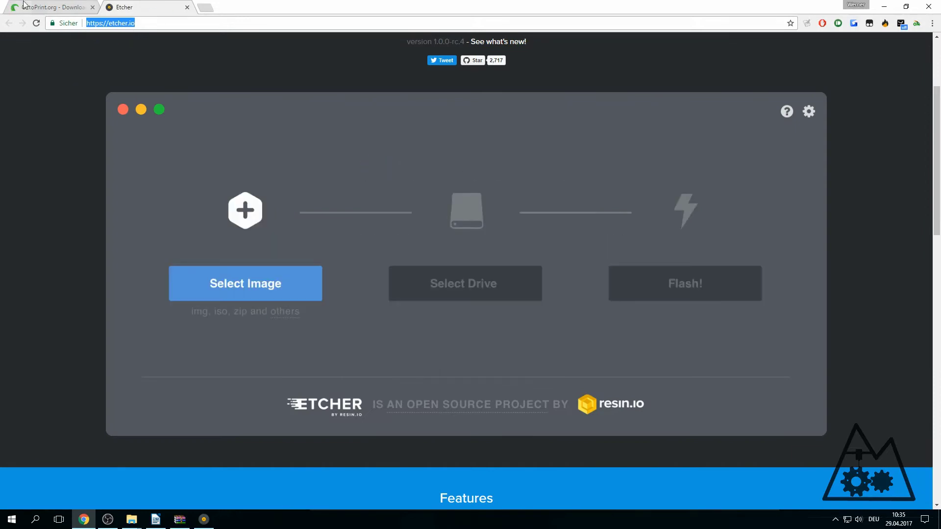
{"action": "left_click", "coordinate": [41, 6]}
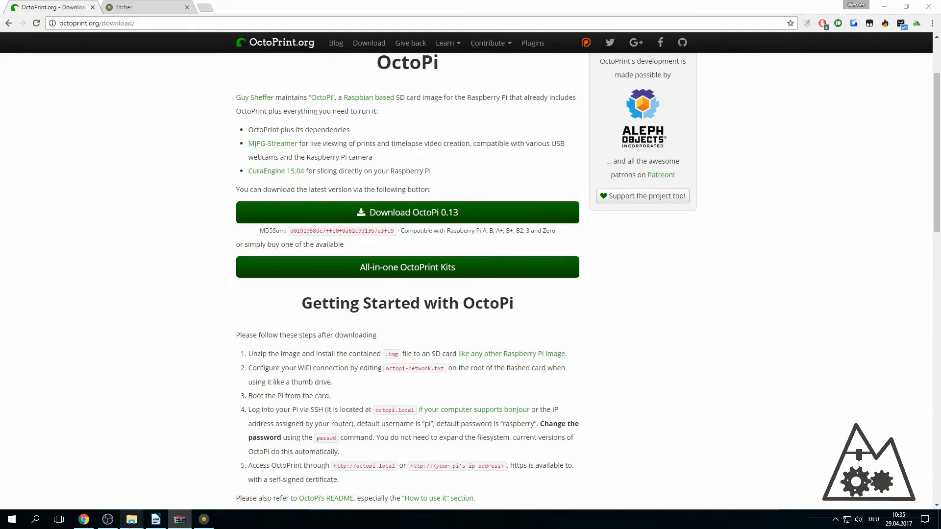
{"action": "mouse_move", "coordinate": [128, 522]}
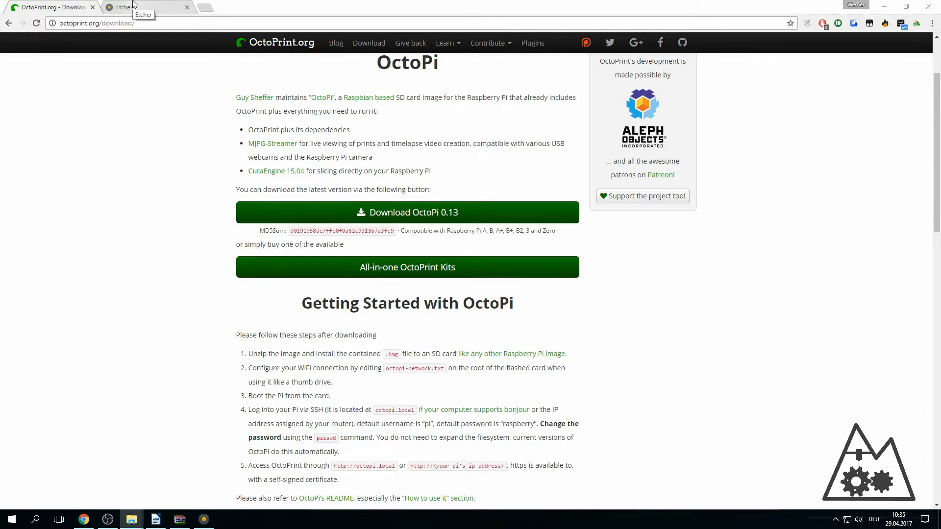
{"action": "left_click", "coordinate": [134, 7]}
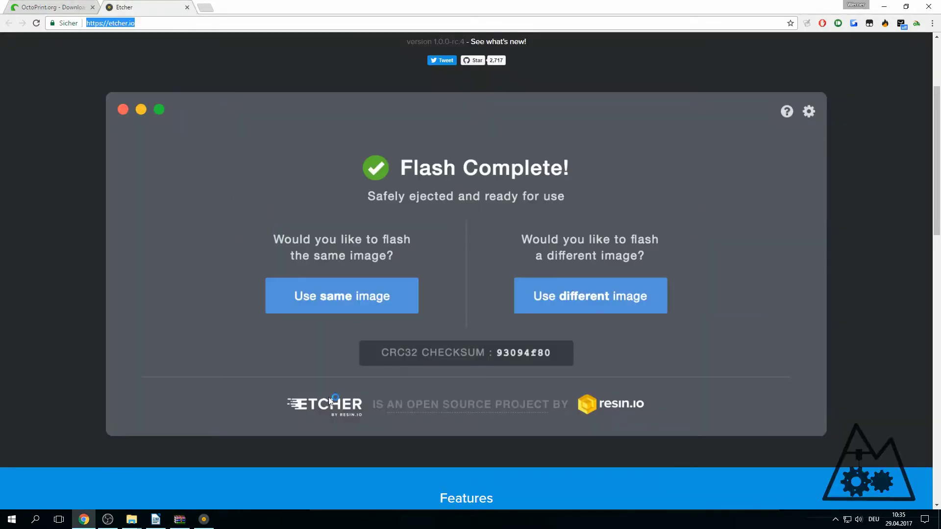
{"action": "key", "text": "ctrl+shift+Tab"}
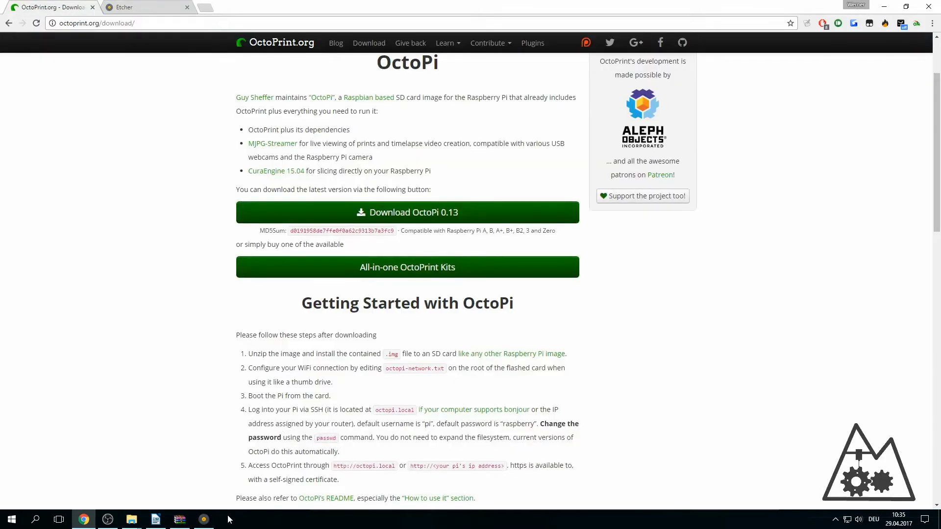
- Select the 2016-03-18-octopi-jessie-lite-0.13.0.img image from Downloads in Etcher
{"action": "left_click", "coordinate": [198, 520]}
{"action": "left_click", "coordinate": [589, 280]}
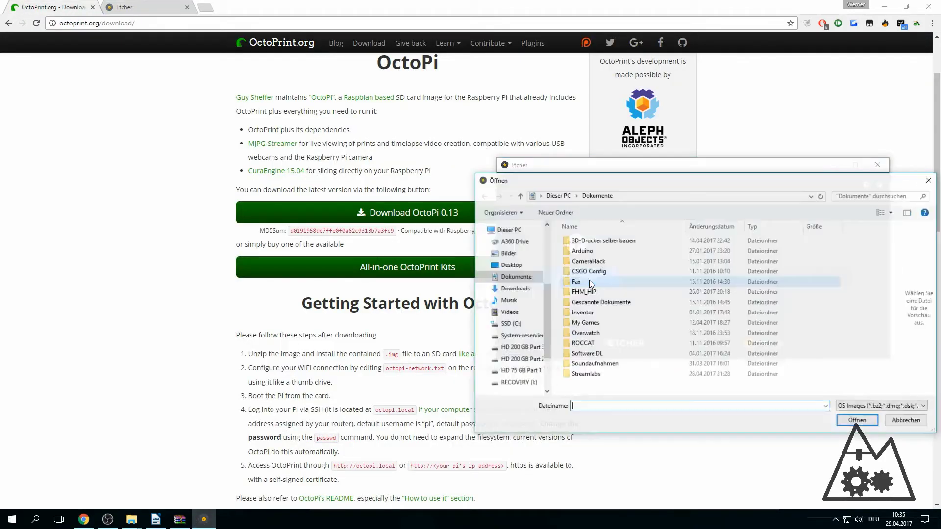
{"action": "left_click", "coordinate": [516, 289]}
{"action": "left_click", "coordinate": [637, 261]}
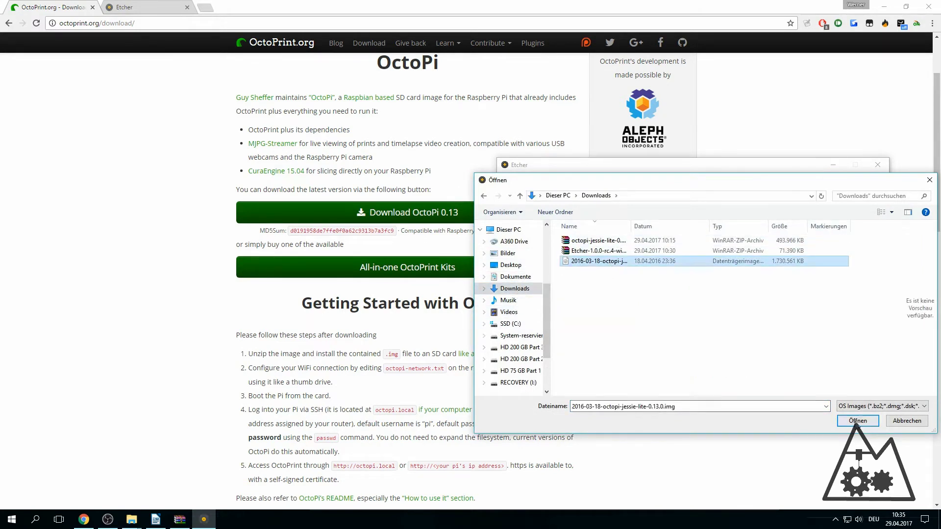
{"action": "key", "text": "Return"}
{"action": "left_click_drag", "start_coordinate": [696, 169], "coordinate": [533, 163]}
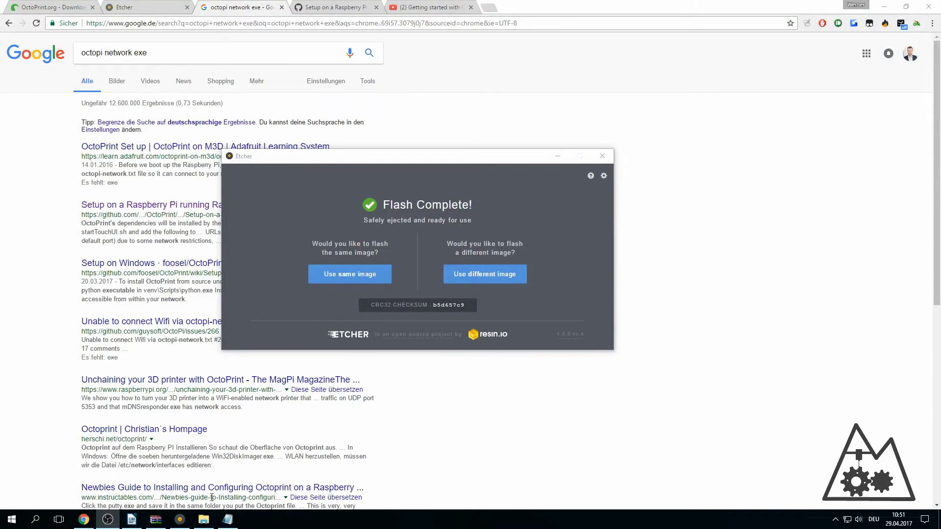
- Use the Öffnen command on octopi-network.txt from the boot (I:) drive to load it in Editor
{"action": "mouse_move", "coordinate": [203, 524]}
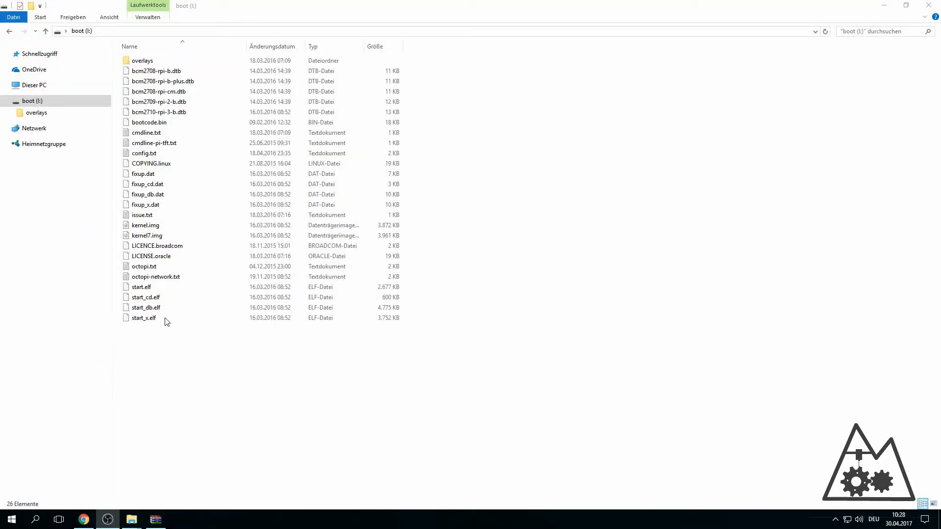
{"action": "right_click", "coordinate": [171, 278]}
{"action": "left_click", "coordinate": [194, 284]}
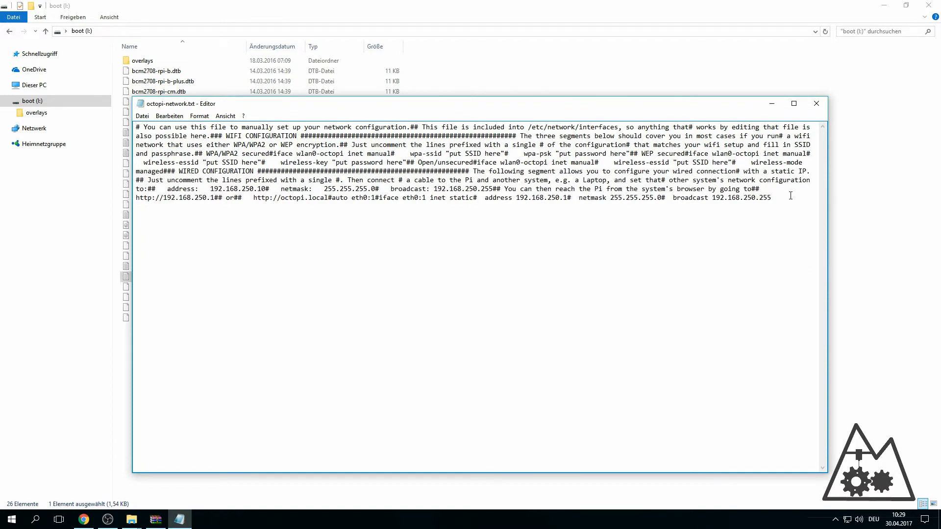
- Break the opening comment after 'configuration.' and split off a lone # line
{"action": "left_click_drag", "start_coordinate": [790, 196], "coordinate": [136, 128]}
{"action": "left_click", "coordinate": [184, 129]}
{"action": "left_click_drag", "start_coordinate": [138, 128], "coordinate": [328, 138]}
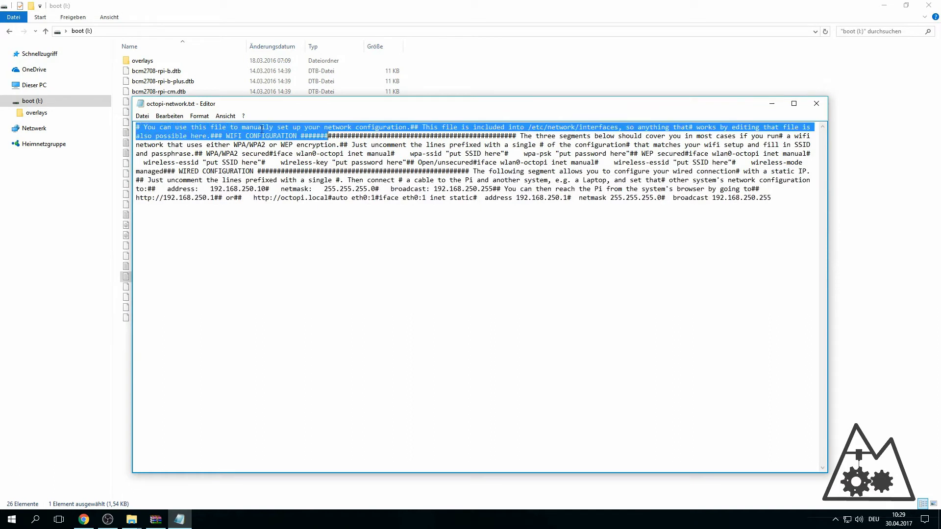
{"action": "left_click", "coordinate": [142, 117]}
{"action": "left_click", "coordinate": [139, 127]}
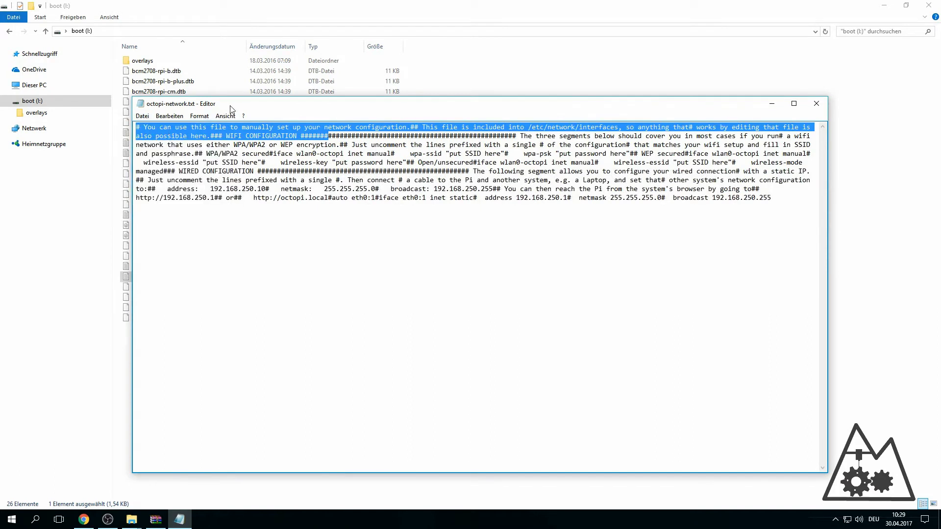
{"action": "left_click", "coordinate": [139, 128]}
{"action": "left_click", "coordinate": [411, 127]}
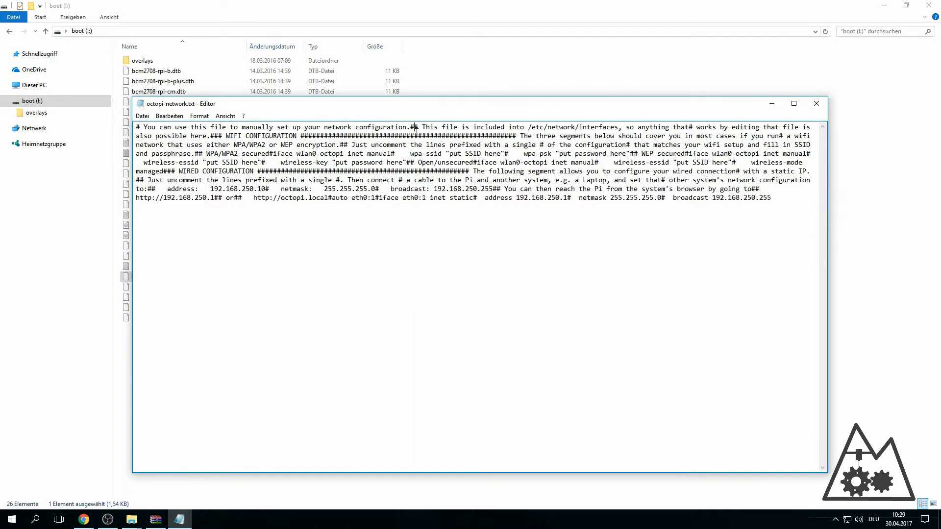
{"action": "key", "text": "Return"}
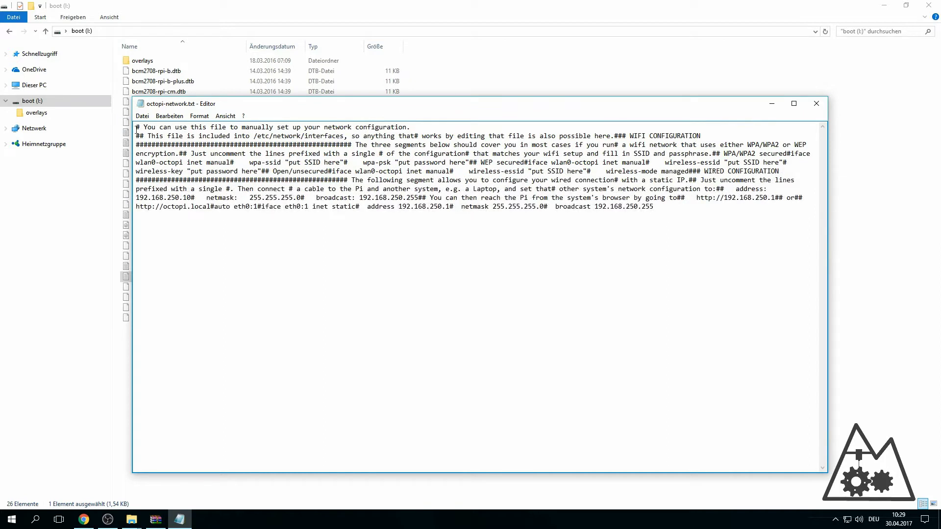
{"action": "left_click", "coordinate": [139, 136]}
{"action": "key", "text": "Return"}
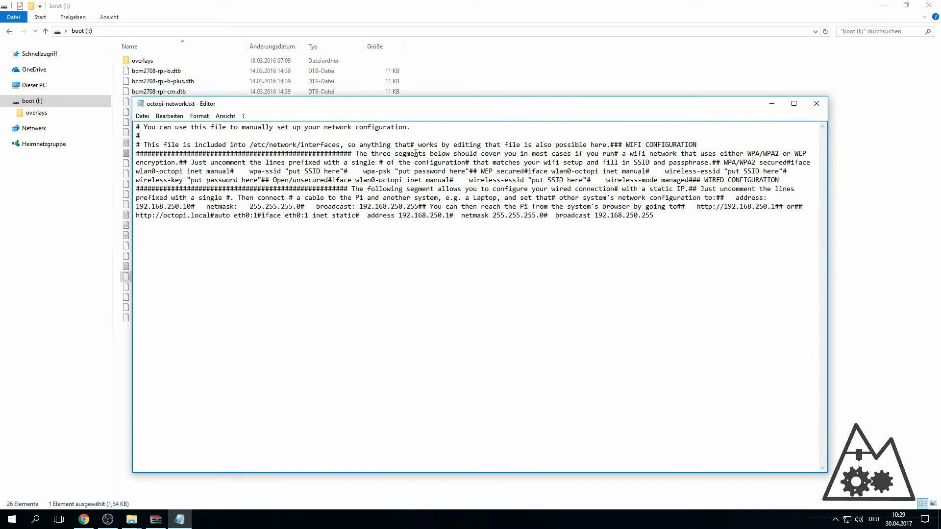
- Put 'works by editing', ### WIFI CONFIGURATION and 'The three segments' on separate lines
{"action": "left_click", "coordinate": [413, 144]}
{"action": "key", "text": "Return"}
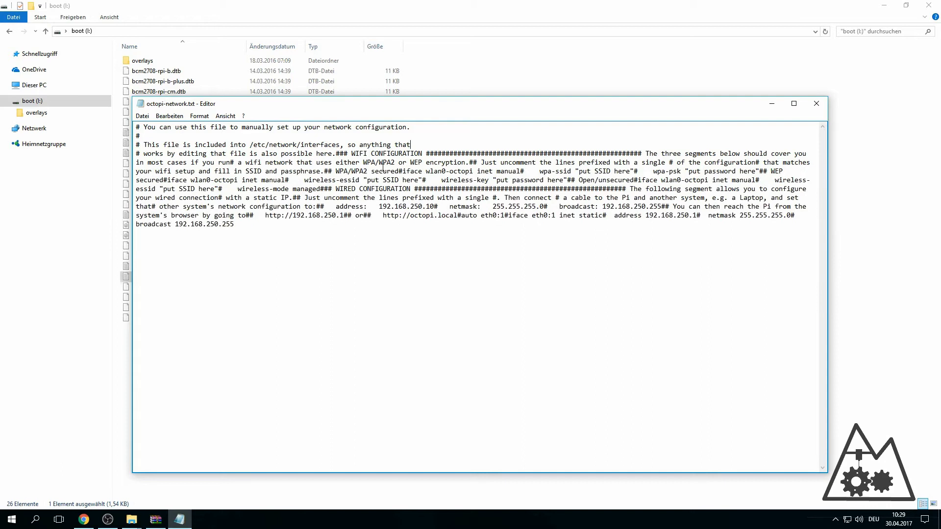
{"action": "left_click", "coordinate": [338, 154]}
{"action": "key", "text": "Return"}
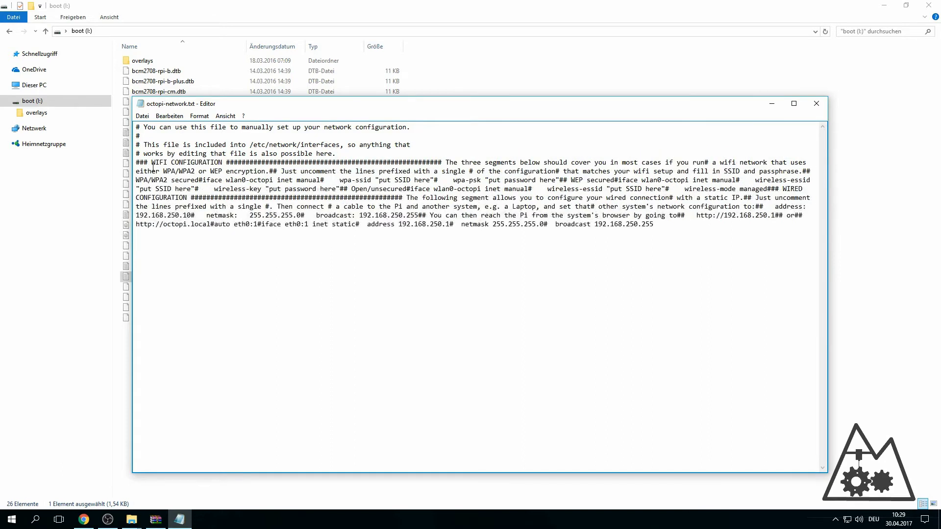
{"action": "left_click", "coordinate": [141, 163]}
{"action": "key", "text": "Return"}
{"action": "left_click", "coordinate": [140, 172]}
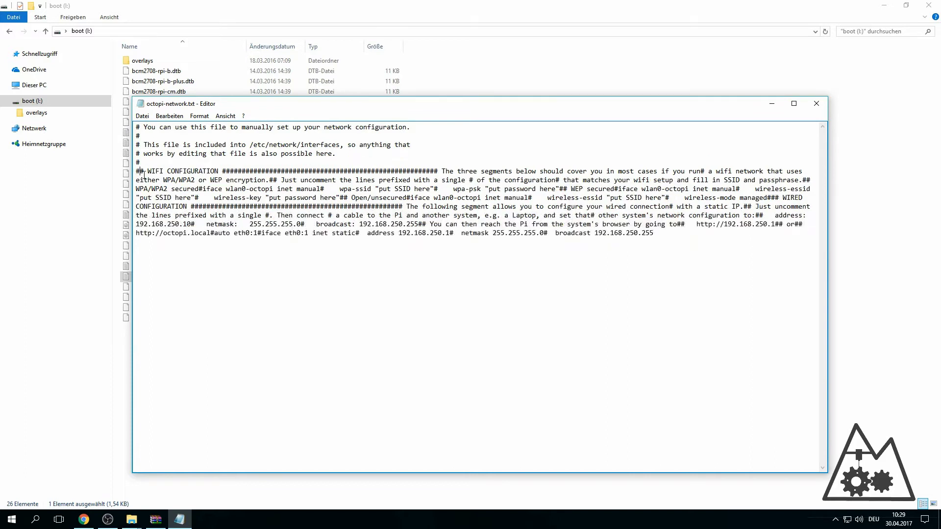
{"action": "key", "text": "Return"}
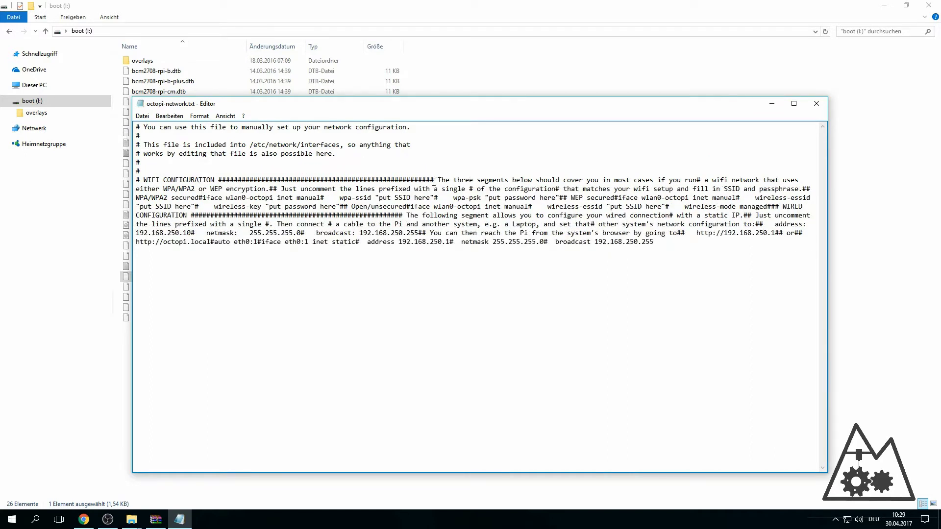
{"action": "left_click", "coordinate": [430, 180]}
{"action": "key", "text": "Return"}
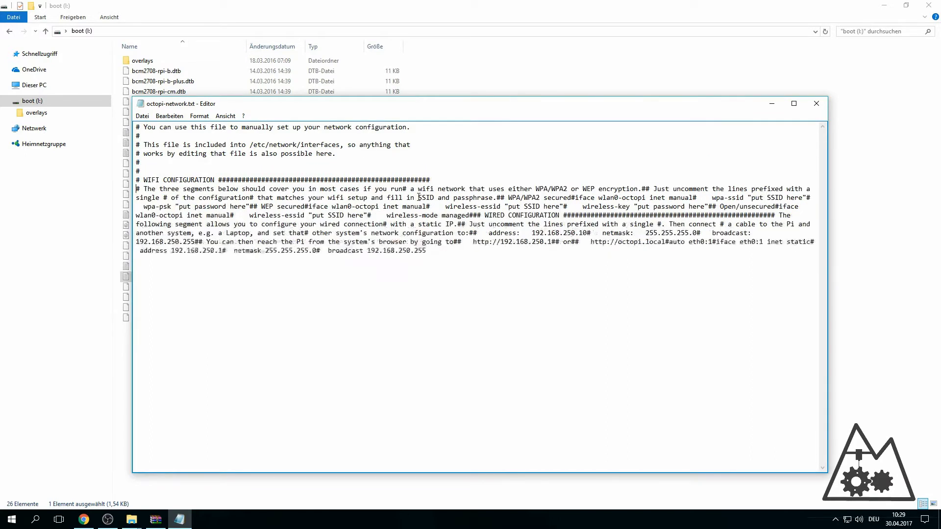
- Split the instructions after 'encryption.', 'with a single' and 'passphrase.' onto new lines
{"action": "left_click", "coordinate": [642, 189]}
{"action": "key", "text": "Return"}
{"action": "left_click", "coordinate": [140, 198]}
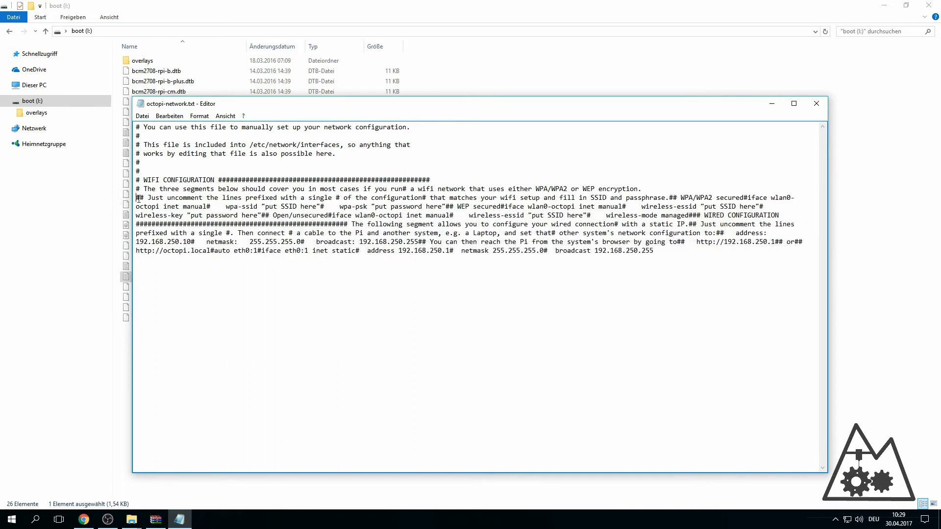
{"action": "key", "text": "Return"}
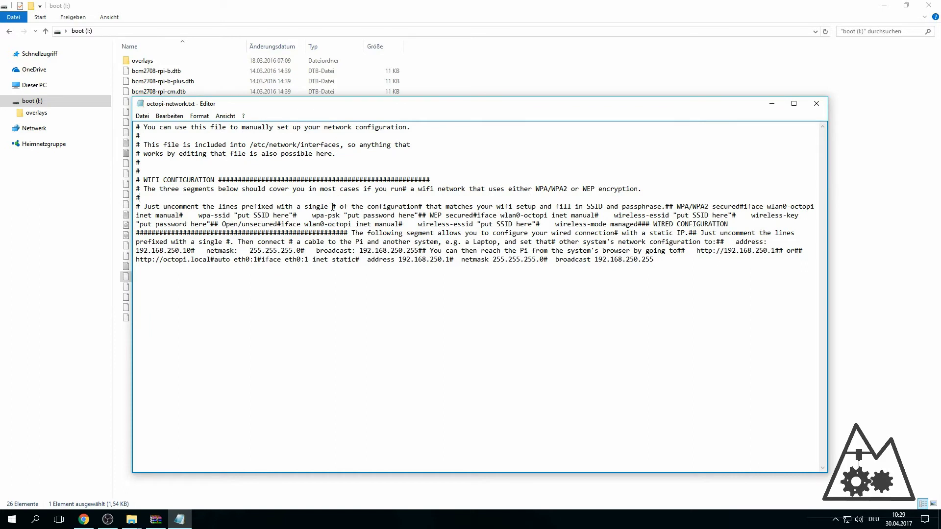
{"action": "left_click", "coordinate": [333, 206]}
{"action": "key", "text": "Return"}
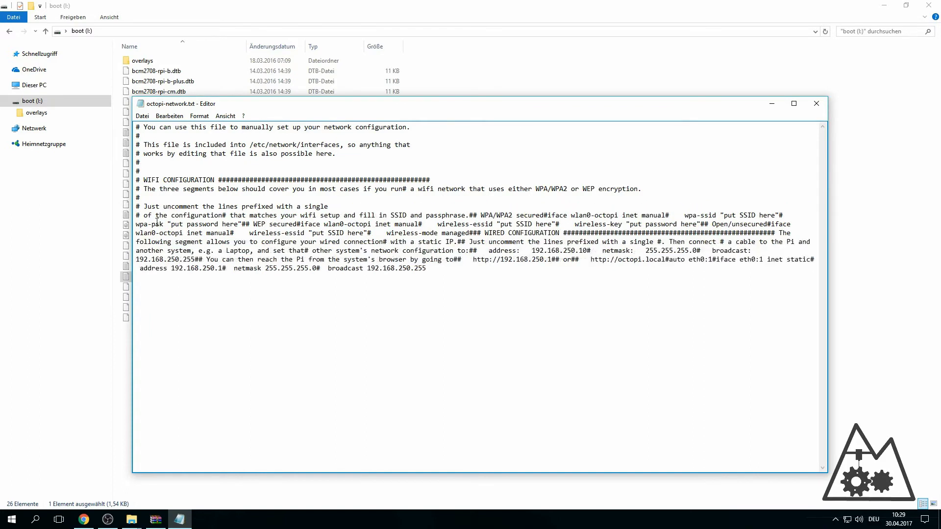
{"action": "left_click", "coordinate": [470, 215]}
{"action": "key", "text": "Return"}
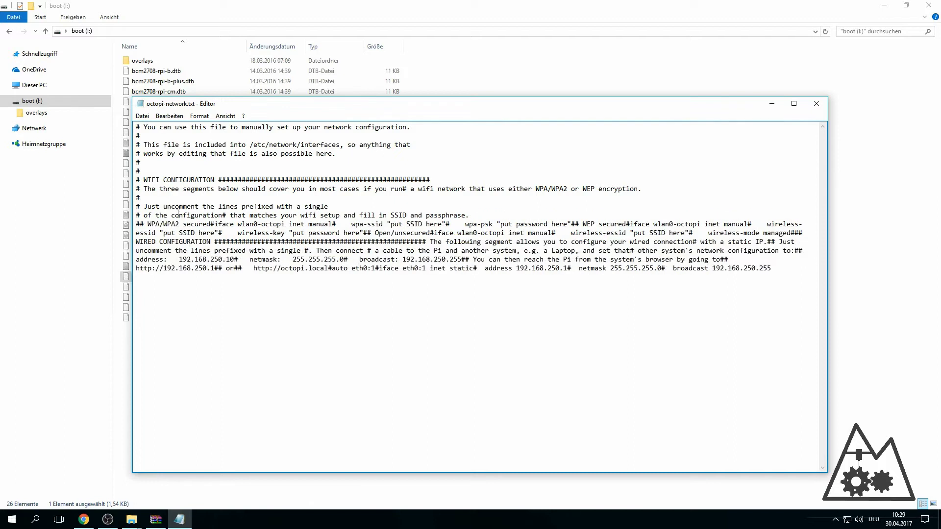
- Give WPA/WPA2 secured, iface, wpa-ssid, wpa-psk and WEP secured their own lines
{"action": "left_click", "coordinate": [140, 224]}
{"action": "key", "text": "Return"}
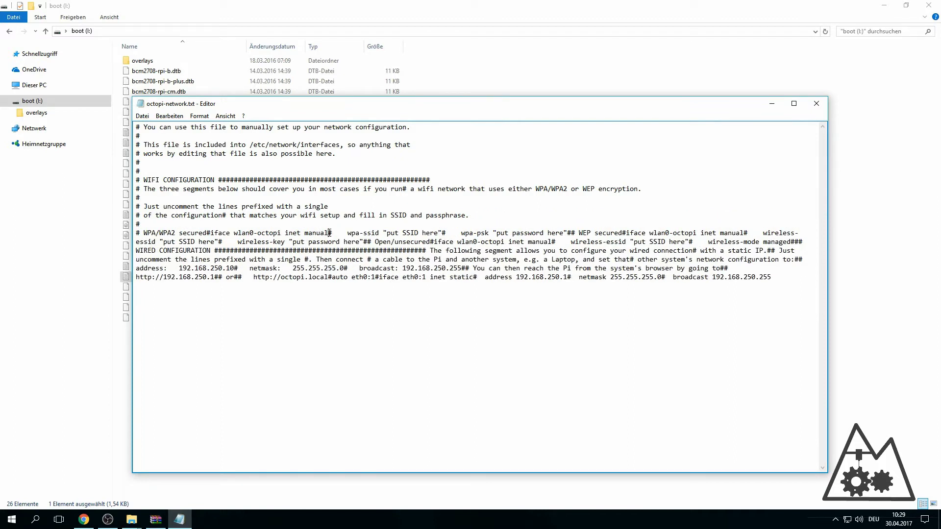
{"action": "left_click", "coordinate": [206, 233]}
{"action": "key", "text": "Return"}
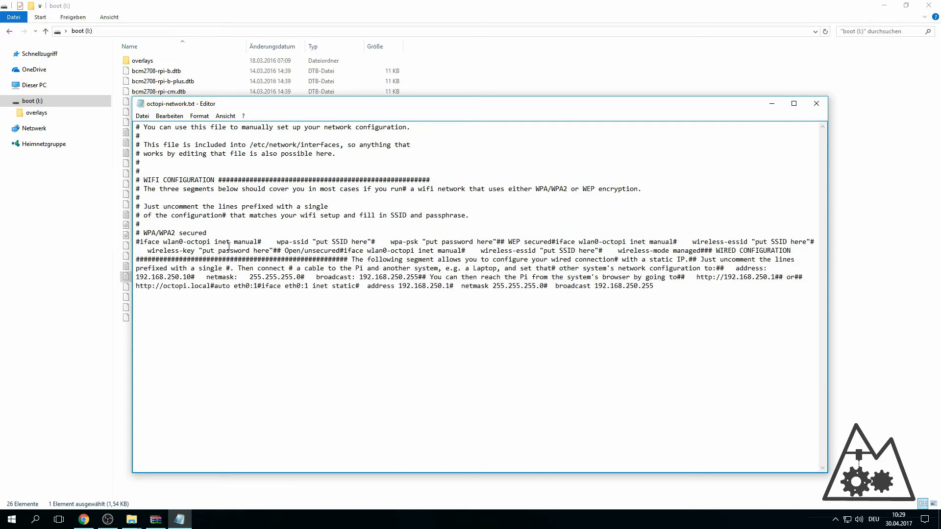
{"action": "left_click", "coordinate": [258, 241]}
{"action": "key", "text": "Return"}
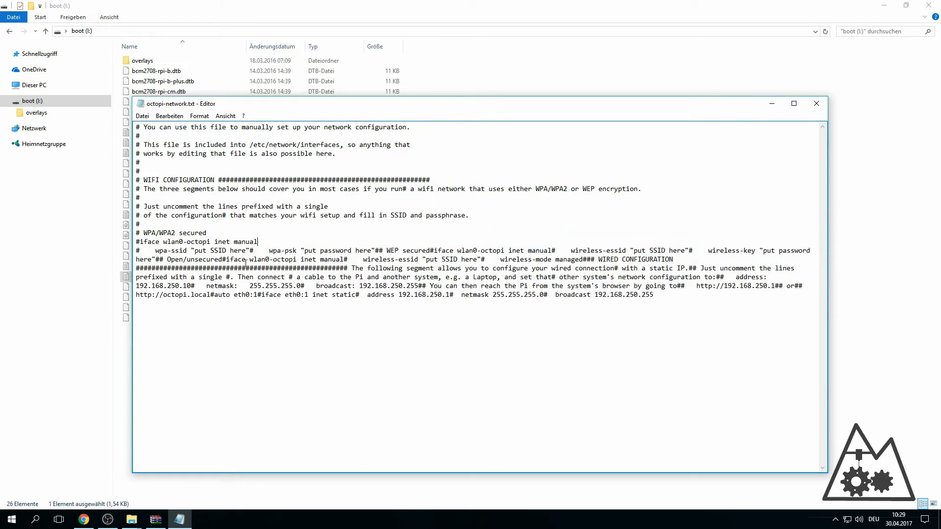
{"action": "left_click", "coordinate": [250, 251]}
{"action": "key", "text": "Return"}
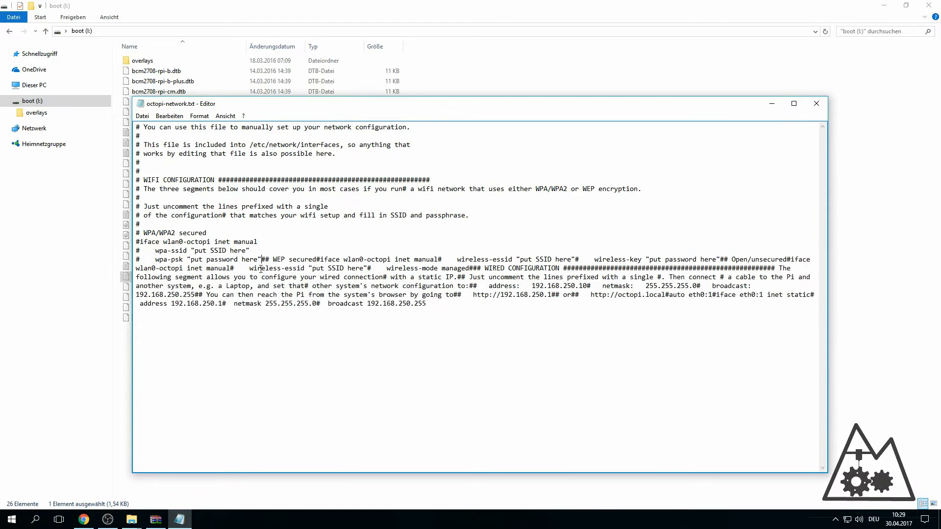
{"action": "left_click", "coordinate": [262, 260]}
{"action": "key", "text": "Return"}
{"action": "left_click", "coordinate": [139, 268]}
{"action": "key", "text": "Return"}
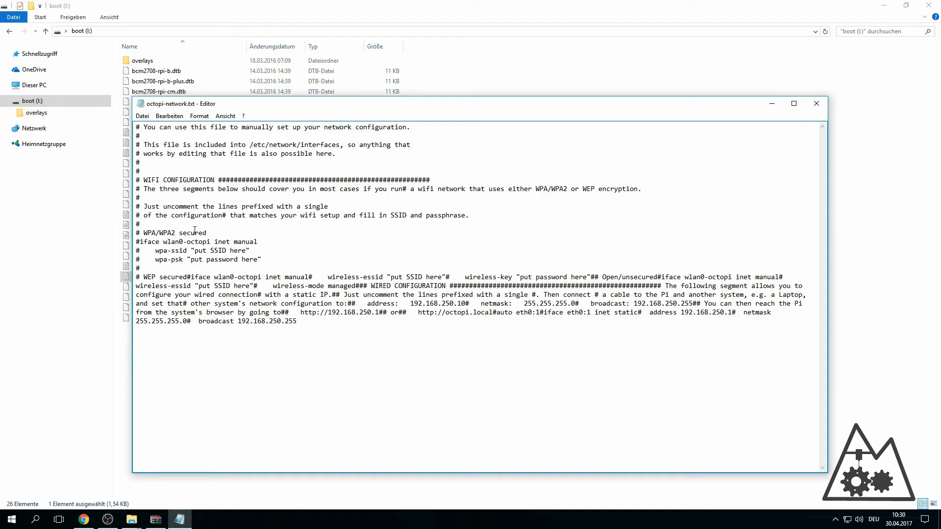
- Remove the leading # from the iface, wpa-ssid and wpa-psk lines
{"action": "left_click", "coordinate": [187, 233]}
{"action": "left_click_drag", "start_coordinate": [140, 242], "coordinate": [262, 239]}
{"action": "left_click", "coordinate": [141, 242]}
{"action": "key", "text": "BackSpace"}
{"action": "left_click_drag", "start_coordinate": [140, 251], "coordinate": [257, 247]}
{"action": "left_click", "coordinate": [141, 251]}
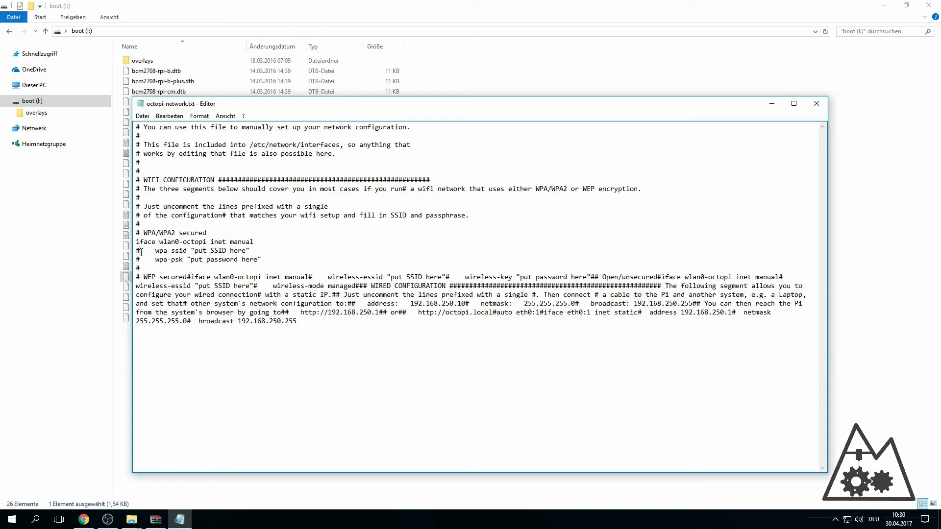
{"action": "key", "text": "BackSpace"}
{"action": "left_click", "coordinate": [141, 259]}
{"action": "key", "text": "BackSpace"}
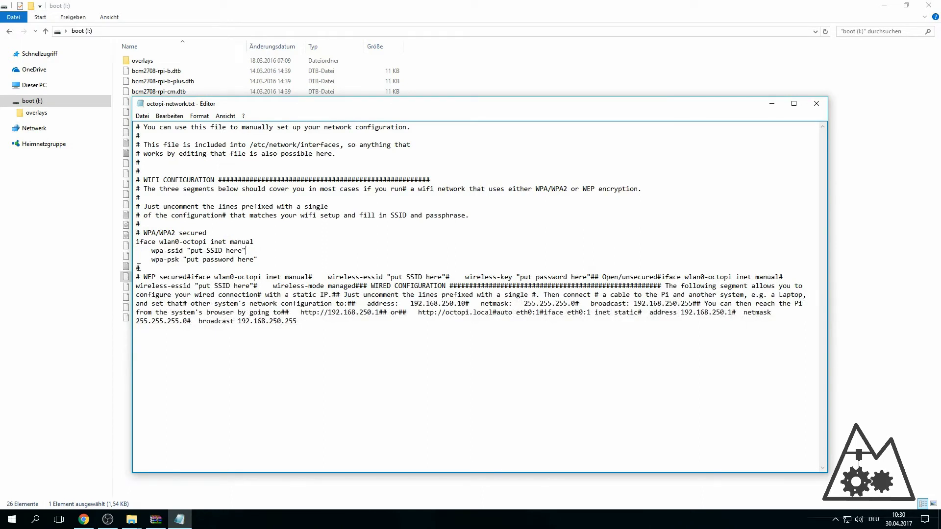
{"action": "key", "text": "Up"}
{"action": "key", "text": "End"}
- Replace the placeholders with SSID 'YourNetworkSSID' and the WiFi password
{"action": "left_click", "coordinate": [244, 251]}
{"action": "key", "text": "BackSpace"}
{"action": "key", "text": "BackSpace"}
{"action": "key", "text": "BackSpace"}
{"action": "key", "text": "BackSpace"}
{"action": "key", "text": "BackSpace"}
{"action": "key", "text": "BackSpace"}
{"action": "key", "text": "BackSpace"}
{"action": "key", "text": "BackSpace"}
{"action": "key", "text": "BackSpace"}
{"action": "key", "text": "BackSpace"}
{"action": "key", "text": "BackSpace"}
{"action": "key", "text": "BackSpace"}
{"action": "key", "text": "BackSpace"}
{"action": "type", "text": "YourNetworkSSID"}
{"action": "left_click_drag", "start_coordinate": [250, 251], "coordinate": [193, 251]}
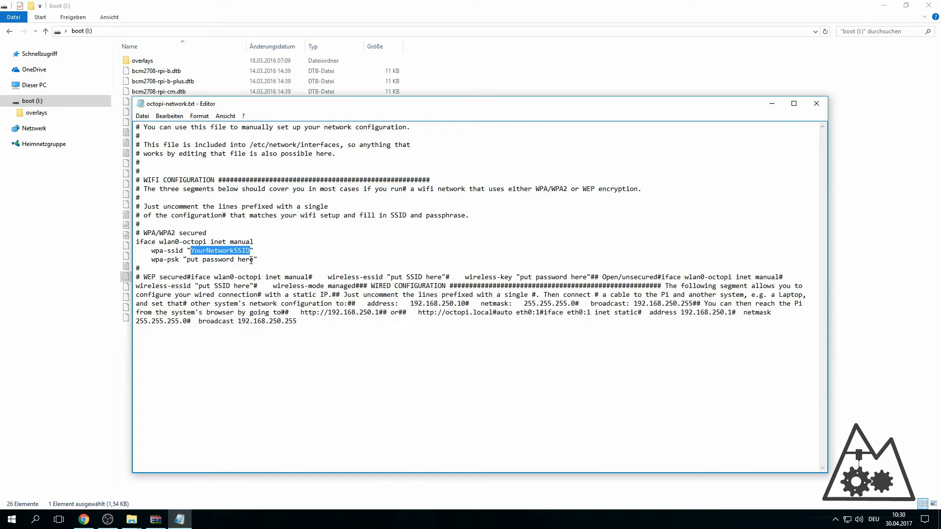
{"action": "left_click_drag", "start_coordinate": [253, 259], "coordinate": [186, 257]}
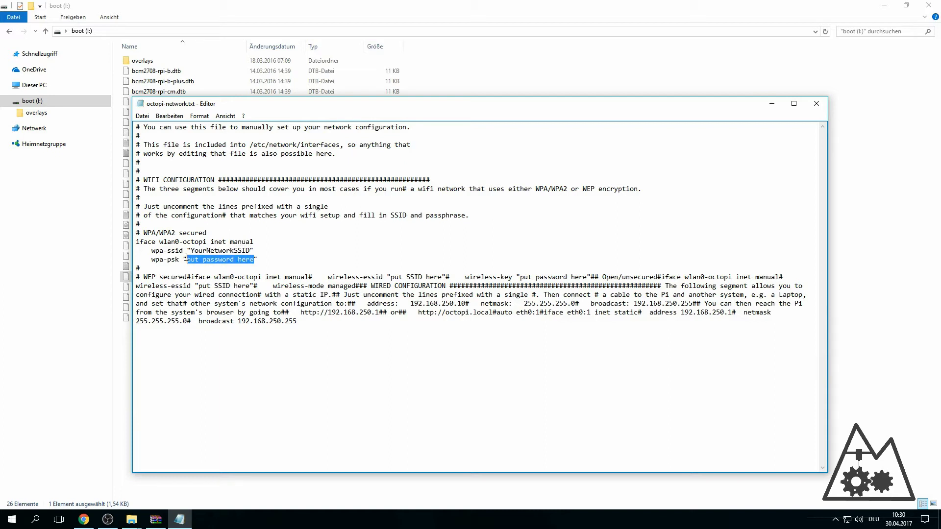
{"action": "key", "text": "Delete"}
{"action": "type", "text": "Passs"}
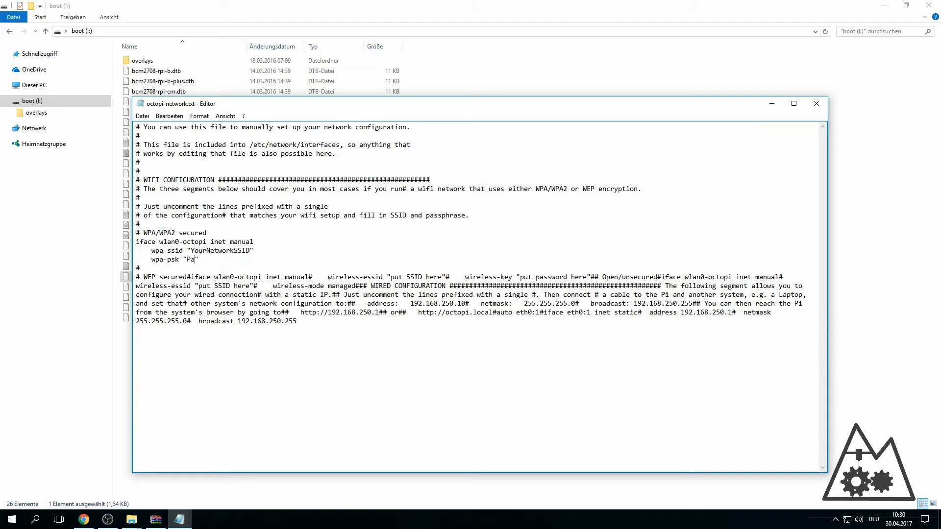
{"action": "key", "text": "BackSpace"}
{"action": "key", "text": "BackSpace"}
{"action": "key", "text": "BackSpace"}
{"action": "key", "text": "BackSpace"}
{"action": "key", "text": "BackSpace"}
{"action": "type", "text": "YourPassword123"}
- Save octopi-network.txt from the File menu
{"action": "left_click_drag", "start_coordinate": [263, 261], "coordinate": [141, 233]}
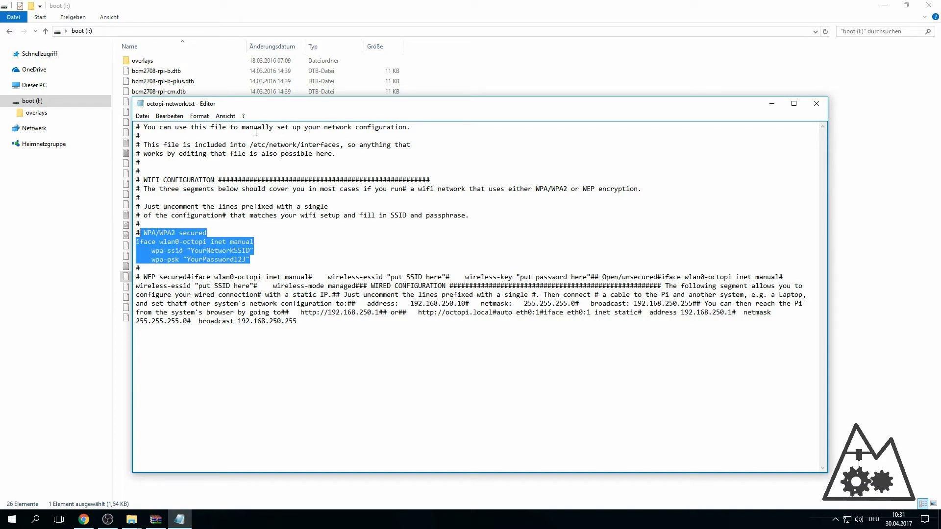
{"action": "left_click", "coordinate": [148, 117]}
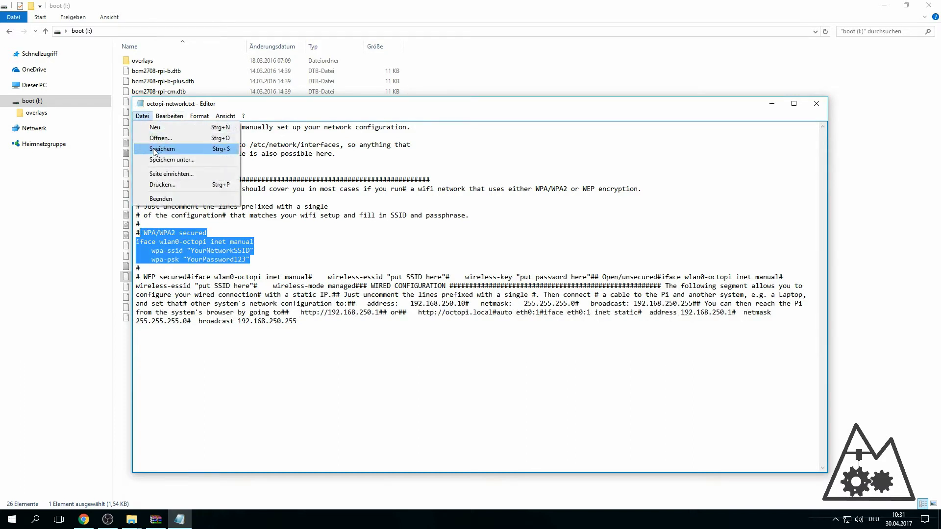
{"action": "left_click", "coordinate": [154, 150]}
{"action": "left_click", "coordinate": [277, 250]}
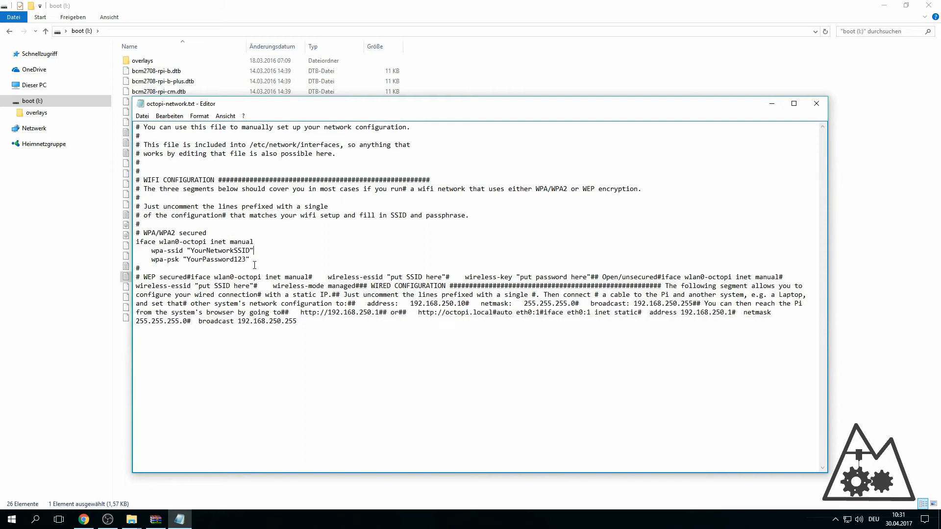
{"action": "left_click_drag", "start_coordinate": [251, 260], "coordinate": [329, 110]}
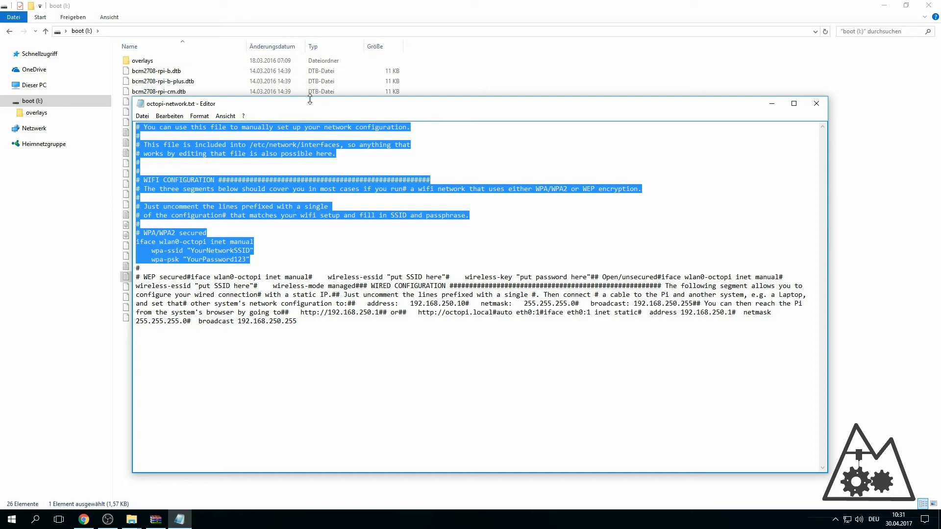
{"action": "left_click_drag", "start_coordinate": [308, 107], "coordinate": [358, 94]}
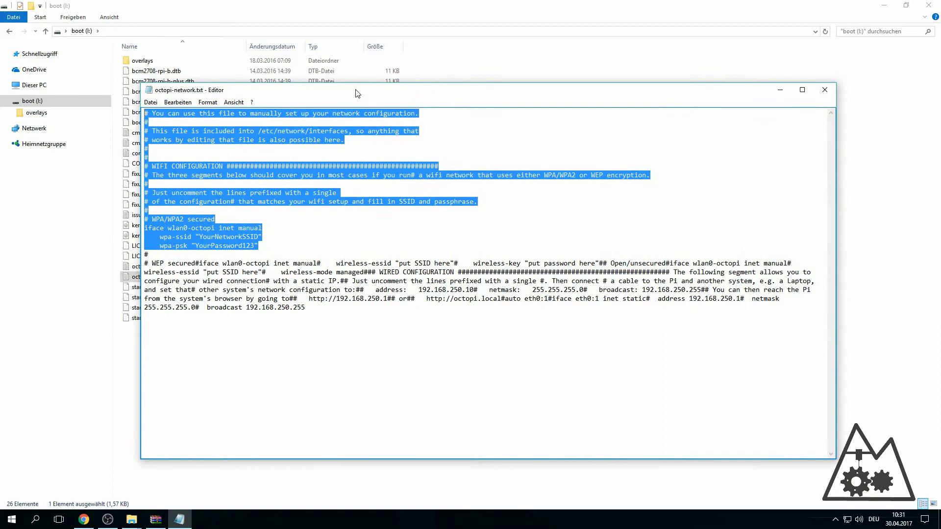
- Append 'US: Channel 12-13 of your Network is not allowed' at the end of the file
{"action": "mouse_move", "coordinate": [358, 94]}
{"action": "left_mouse_down"}
{"action": "mouse_move", "coordinate": [404, 96]}
{"action": "mouse_move", "coordinate": [355, 95]}
{"action": "left_mouse_up"}
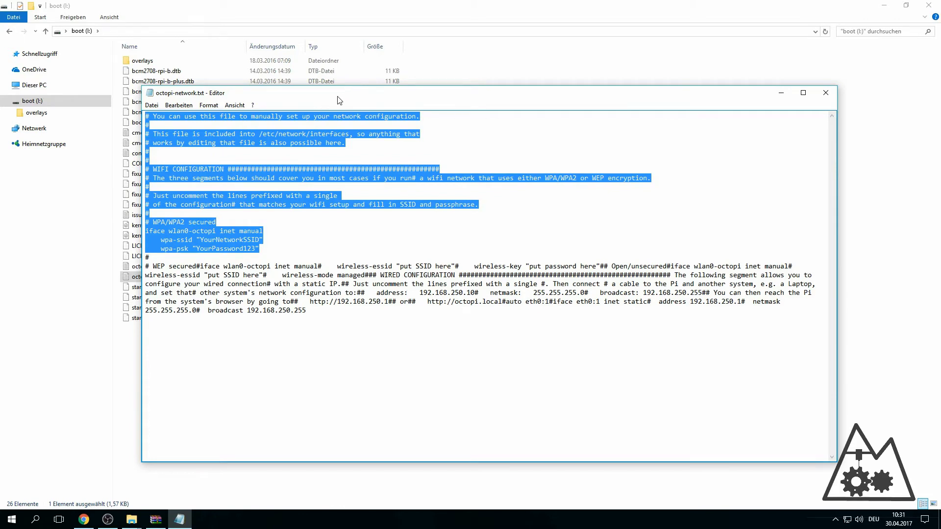
{"action": "left_click_drag", "start_coordinate": [399, 88], "coordinate": [401, 97]}
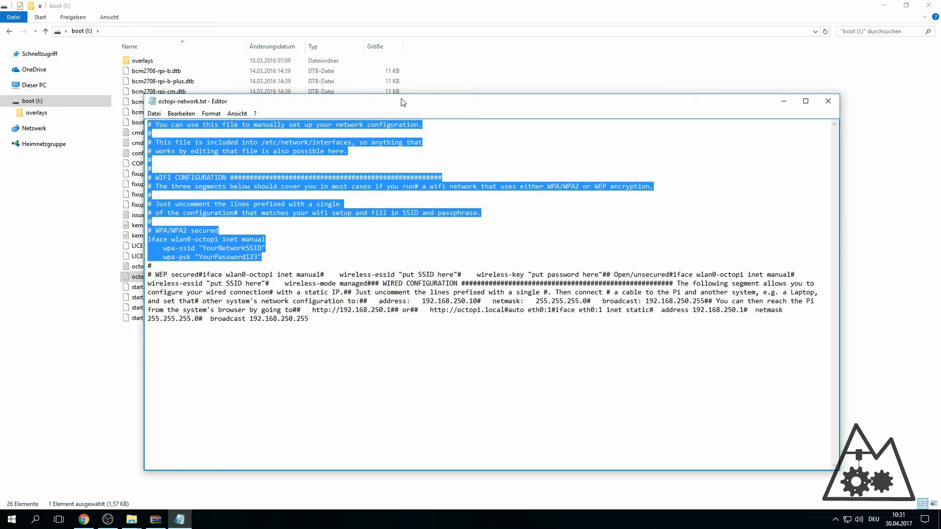
{"action": "key", "text": "ctrl+End"}
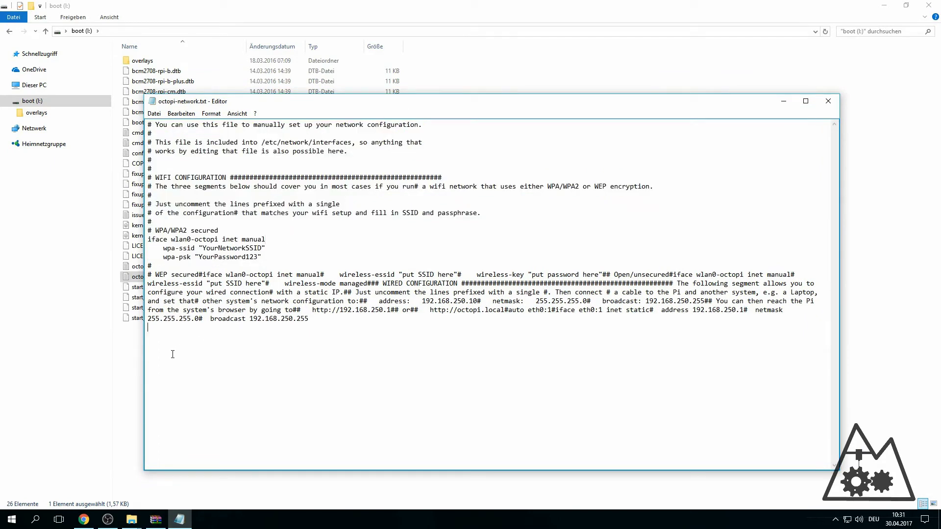
{"action": "type", "text": "US:"}
{"action": "key", "text": "BackSpace"}
{"action": "type", "text": ": Channel 12-13 of your NEt"}
{"action": "key", "text": "BackSpace"}
{"action": "key", "text": "BackSpace"}
{"action": "type", "text": "etwork is not a"}
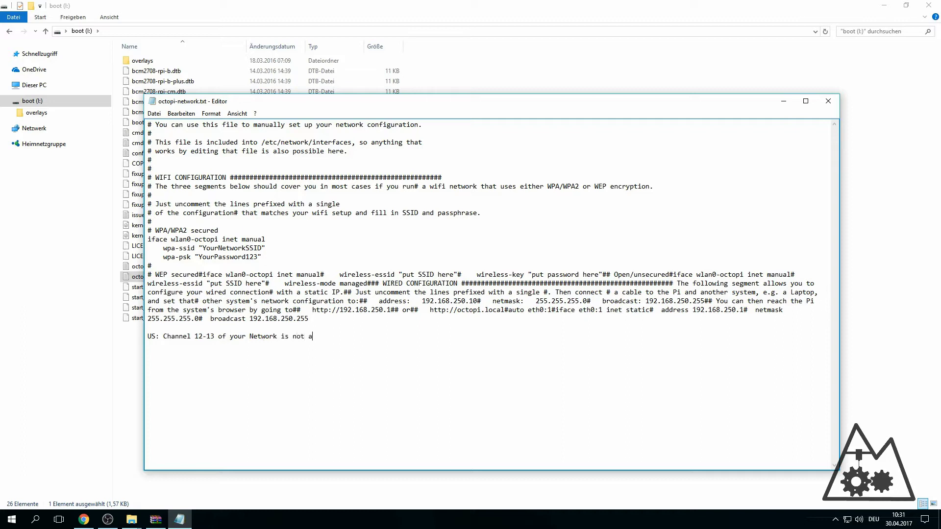
{"action": "type", "text": "llowed"}
- Insert a blank line above the channel note and check its 12-13 range
{"action": "left_click_drag", "start_coordinate": [336, 337], "coordinate": [147, 339]}
{"action": "left_click", "coordinate": [175, 338]}
{"action": "key", "text": "Return"}
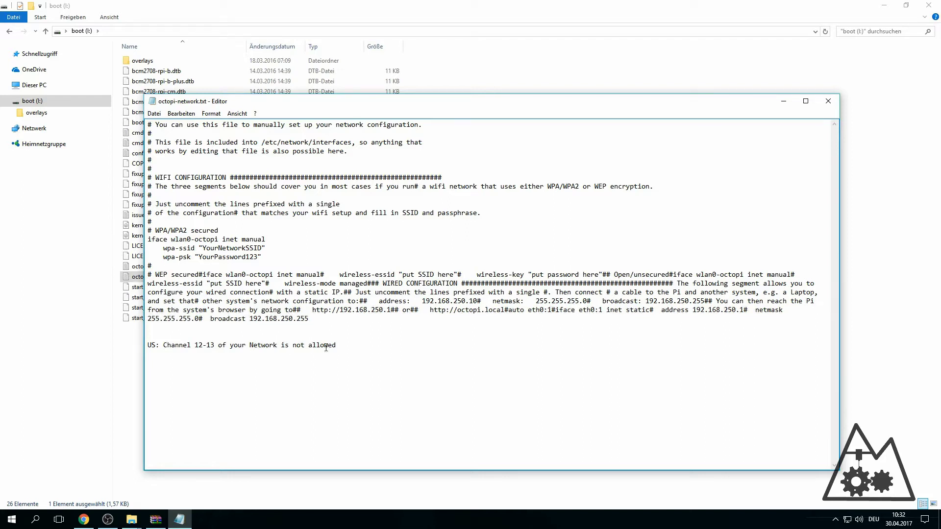
{"action": "double_click", "coordinate": [196, 346]}
{"action": "left_click_drag", "start_coordinate": [210, 346], "coordinate": [214, 346]}
{"action": "key", "text": "Right"}
{"action": "left_click_drag", "start_coordinate": [348, 343], "coordinate": [149, 345]}
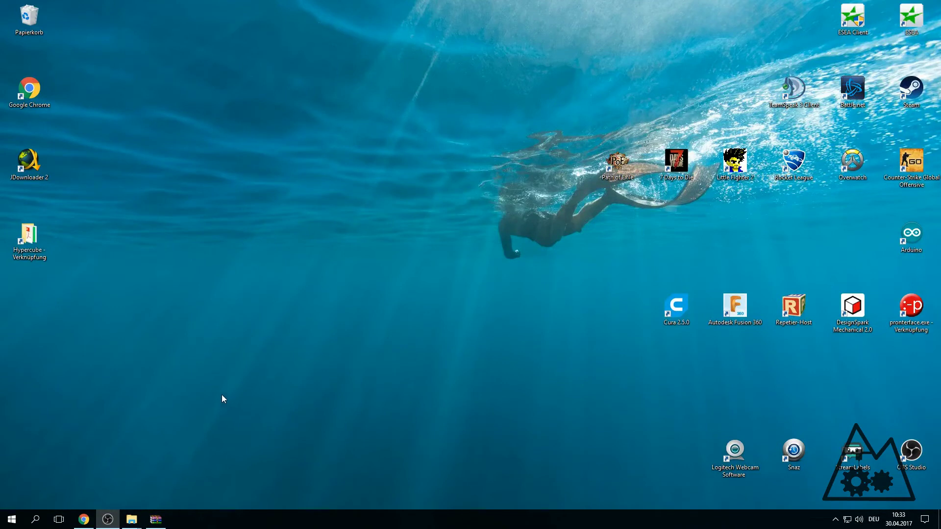
- Launch Command Prompt by searching for cmd
{"action": "left_click", "coordinate": [39, 523]}
{"action": "type", "text": "cmd"}
{"action": "key", "text": "Return"}
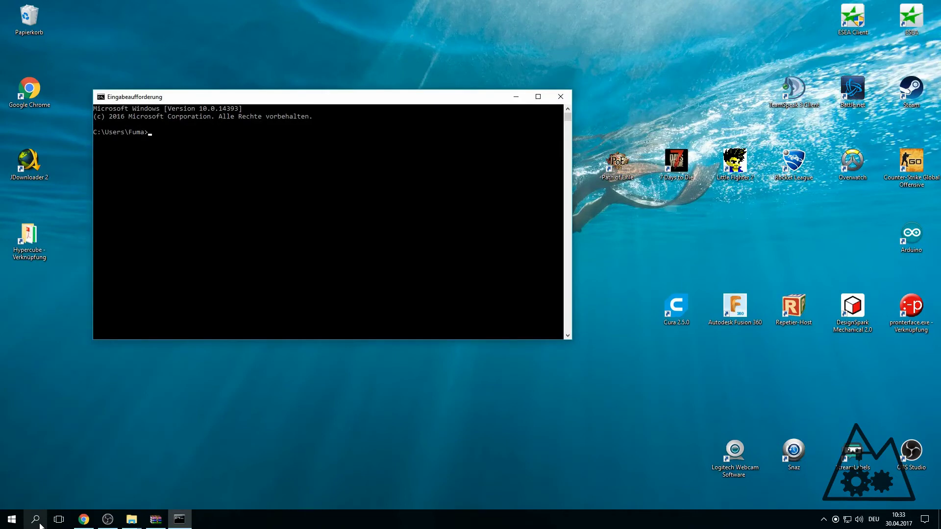
- Ping octopi, which replies from 192.168.178.16, then ping octopi.local, which isn't found
{"action": "type", "text": "ping octopi"}
{"action": "key", "text": "Return"}
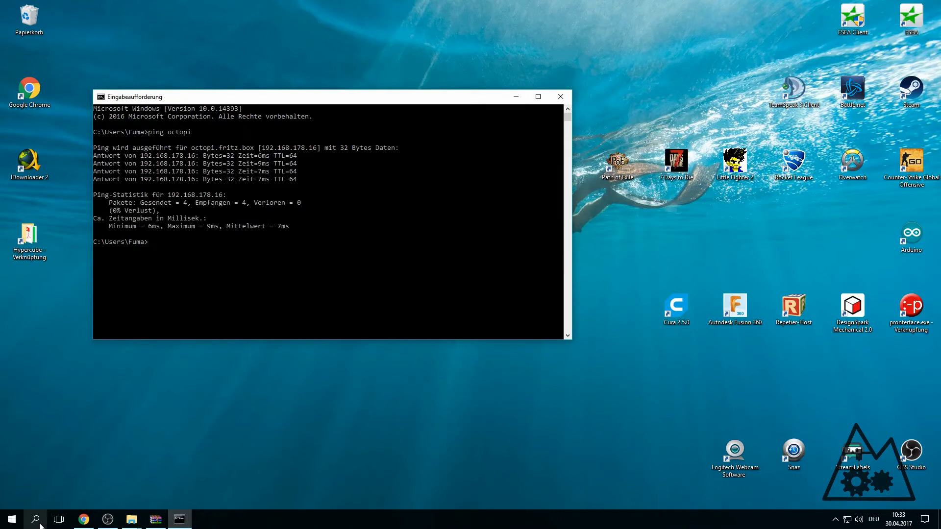
{"action": "type", "text": "ping"}
{"action": "type", "text": " o"}
{"action": "type", "text": " o"}
{"action": "type", "text": "ctopi"}
{"action": "type", "text": ".local"}
{"action": "key", "text": "Return"}
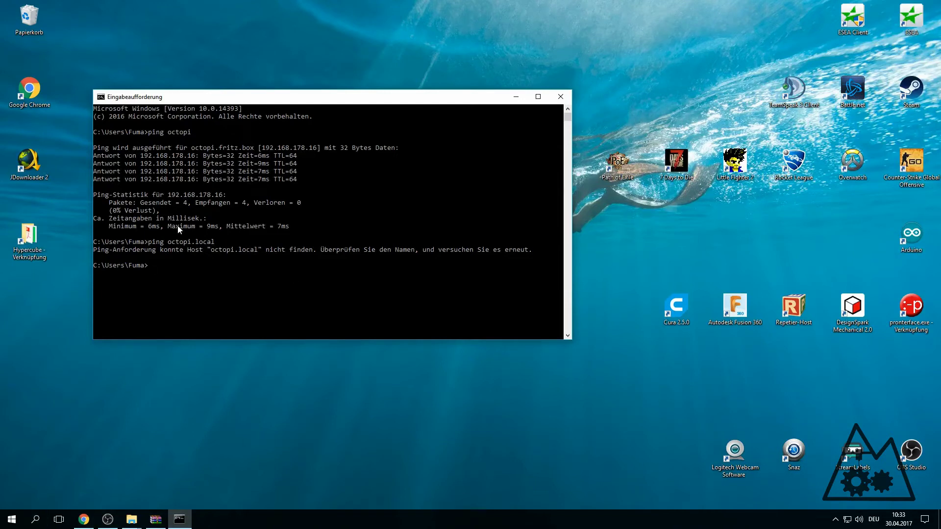
{"action": "left_click", "coordinate": [83, 520]}
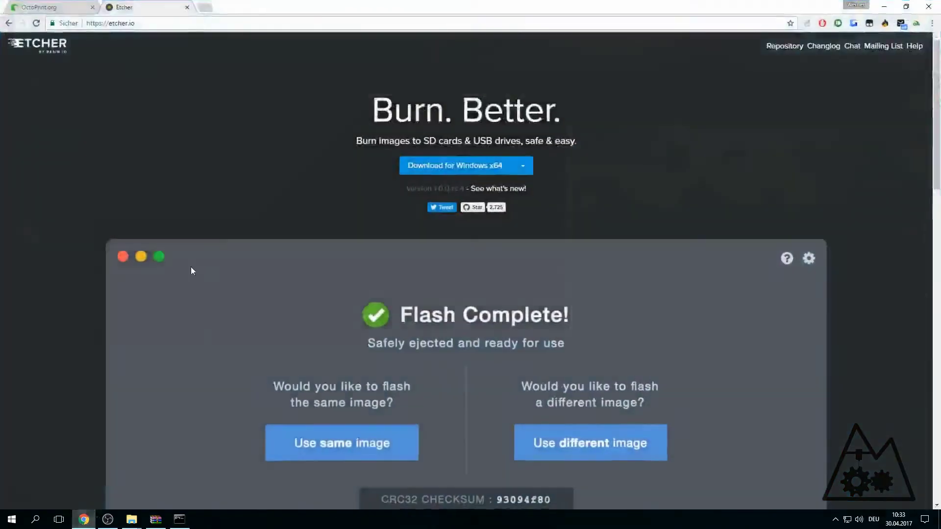
{"action": "left_click", "coordinate": [205, 7]}
{"action": "type", "text": "httt"}
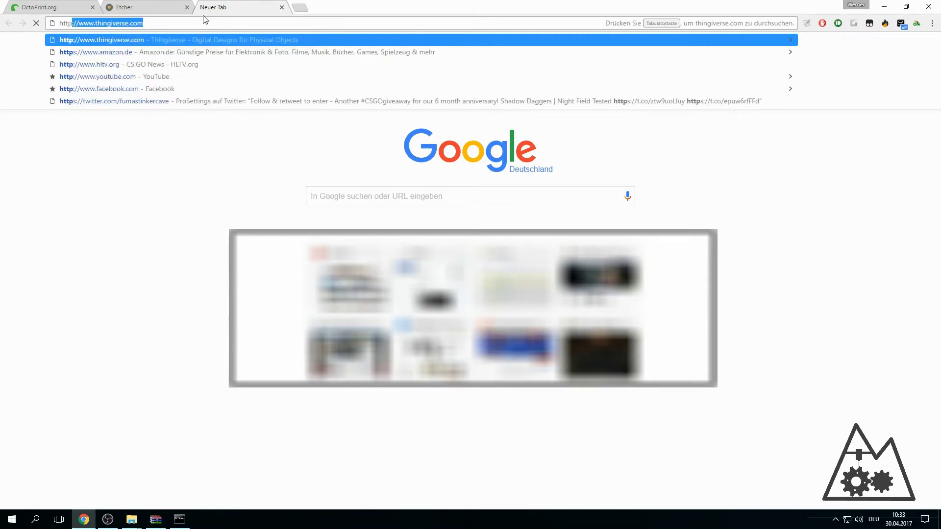
{"action": "type", "text": "ocotpi"}
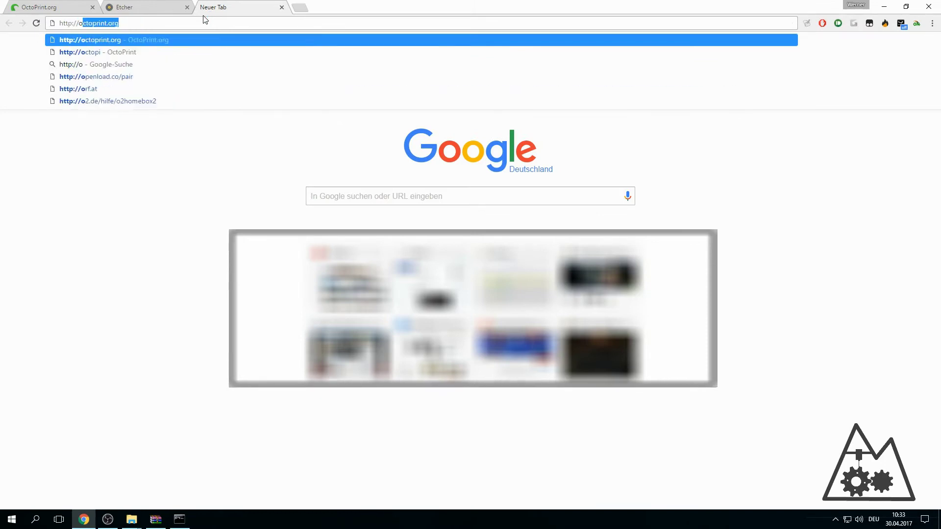
{"action": "key", "text": "BackSpace"}
{"action": "key", "text": "BackSpace"}
{"action": "key", "text": "BackSpace"}
{"action": "key", "text": "BackSpace"}
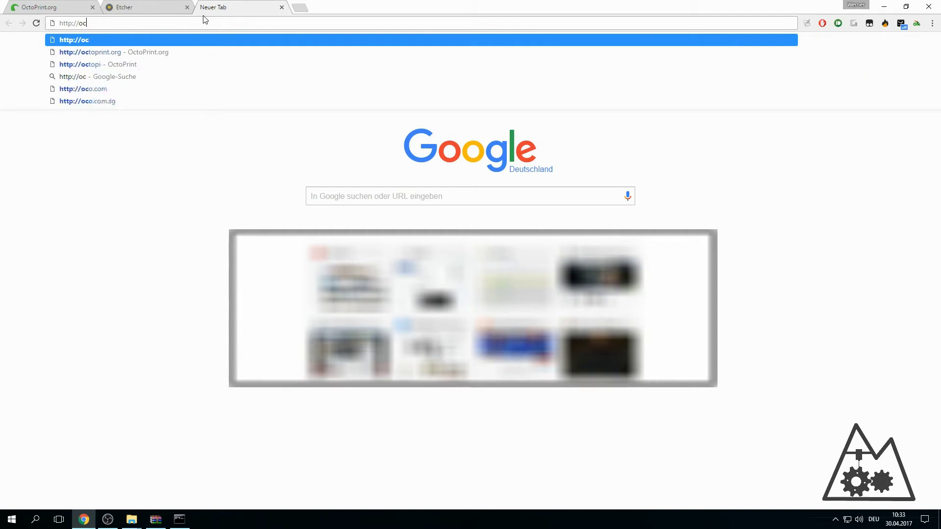
{"action": "type", "text": "topi"}
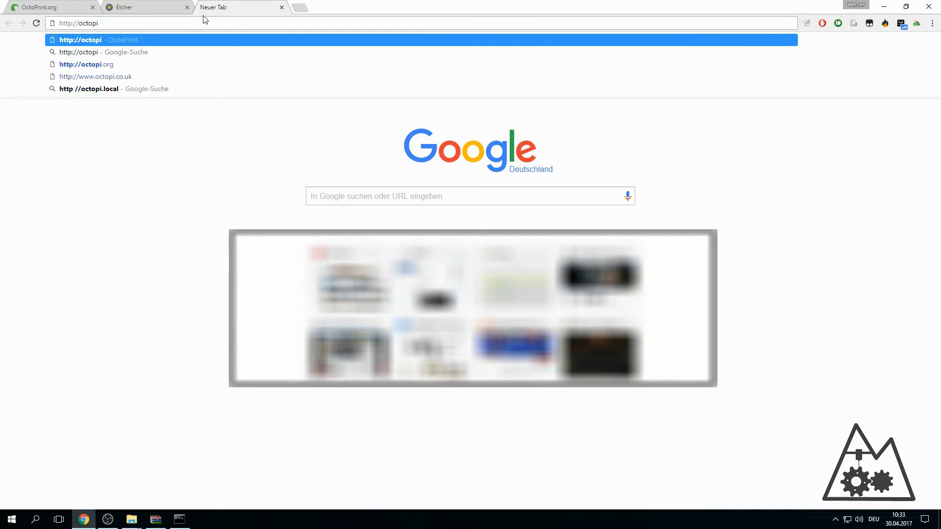
{"action": "key", "text": "Return"}
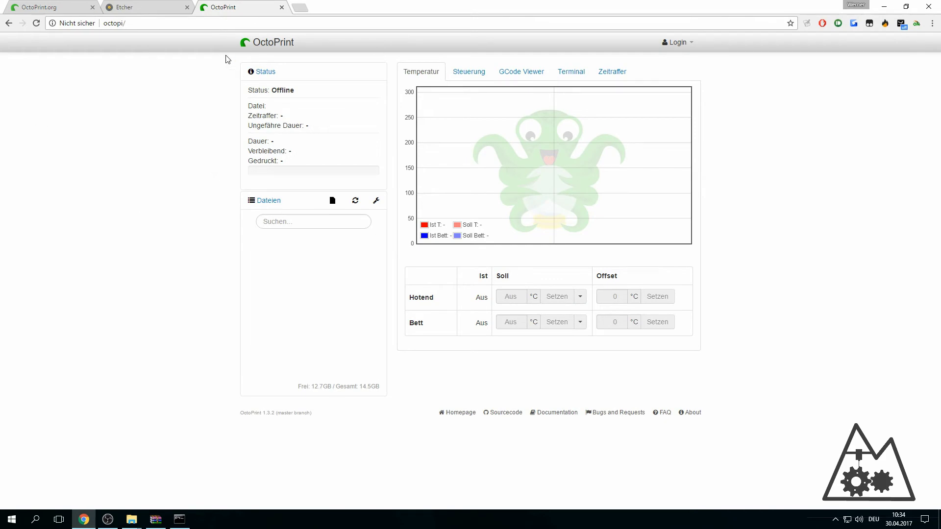
{"action": "left_click", "coordinate": [180, 519]}
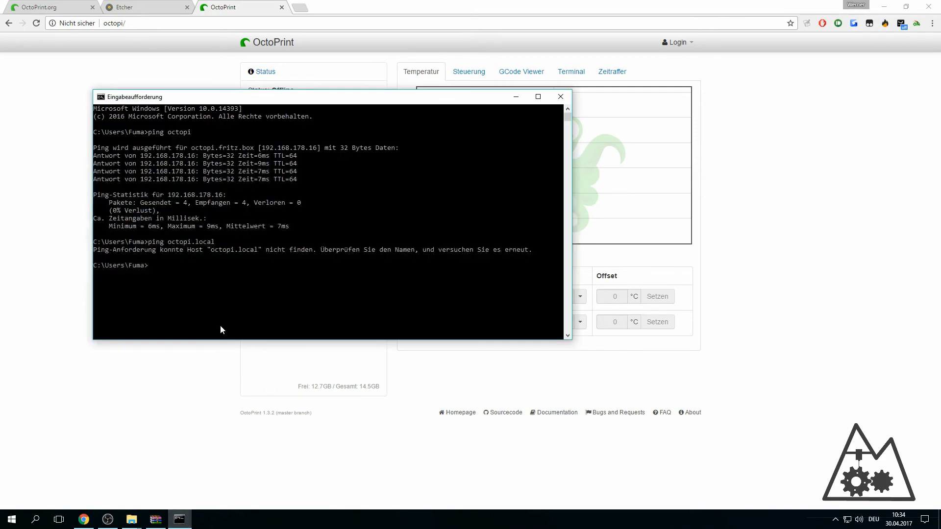
{"action": "left_click_drag", "start_coordinate": [261, 148], "coordinate": [317, 148]}
{"action": "left_click", "coordinate": [193, 54]}
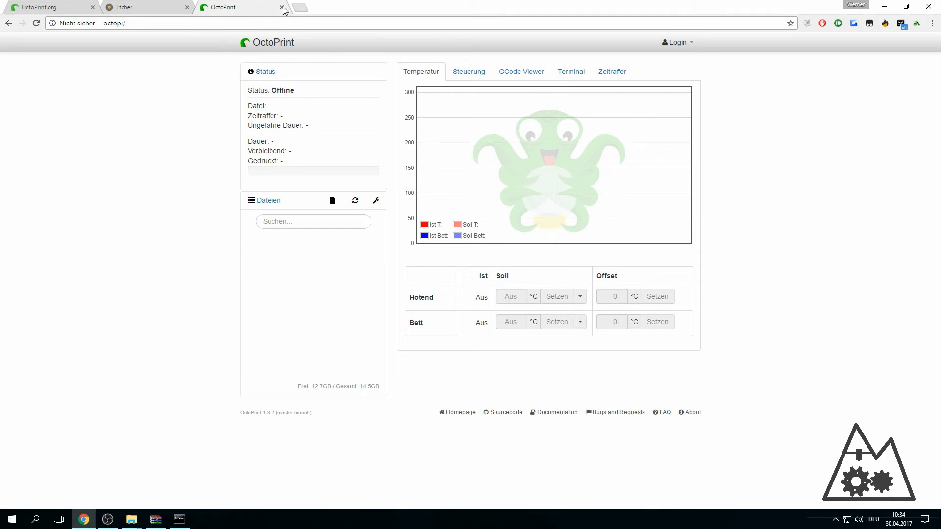
{"action": "left_click", "coordinate": [142, 23]}
{"action": "key", "text": "BackSpace"}
{"action": "type", "text": "http"}
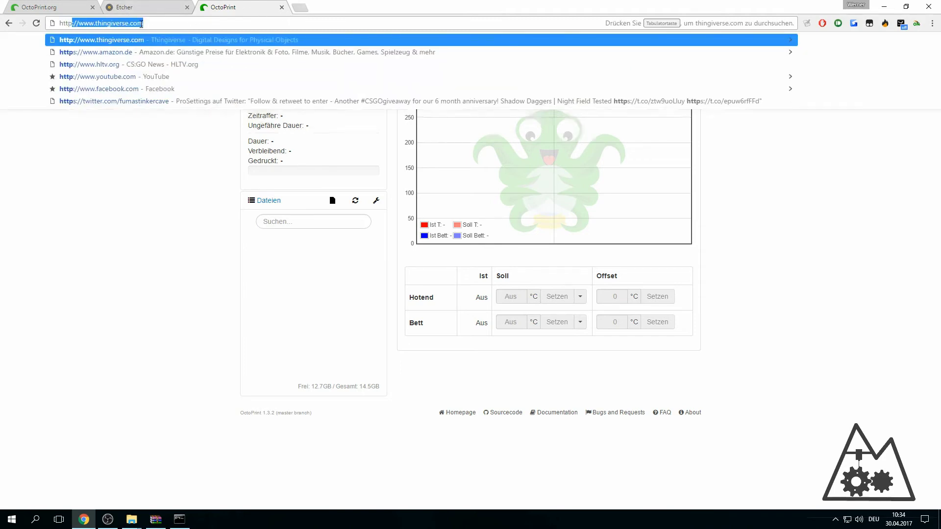
{"action": "type", "text": "://octop"}
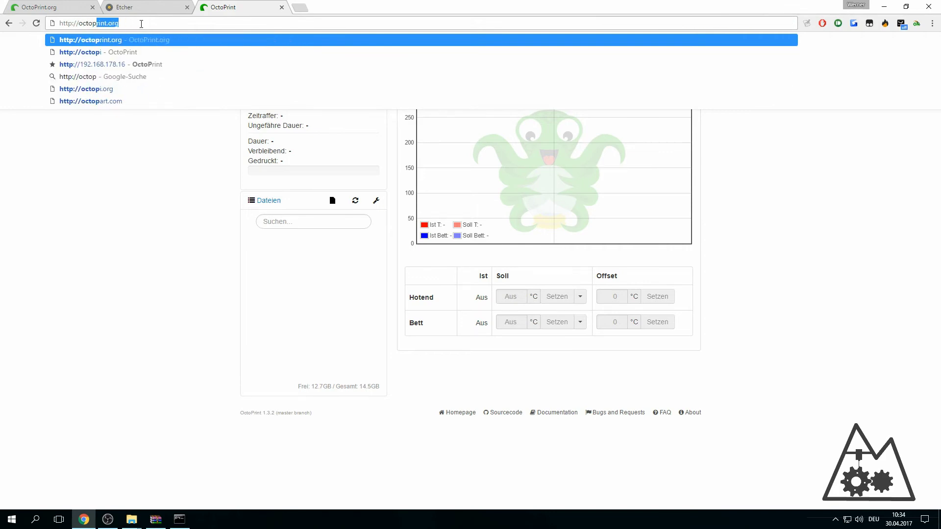
{"action": "type", "text": "i.local"}
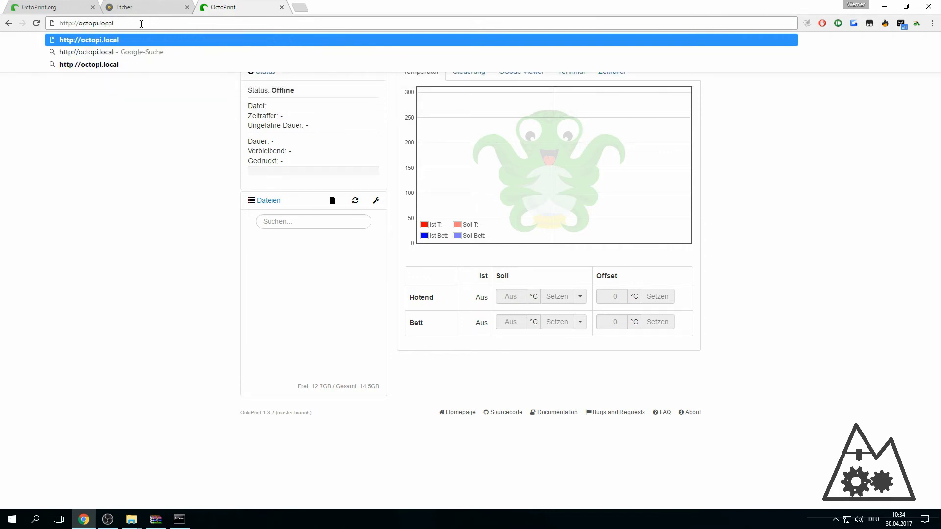
{"action": "key", "text": "Return"}
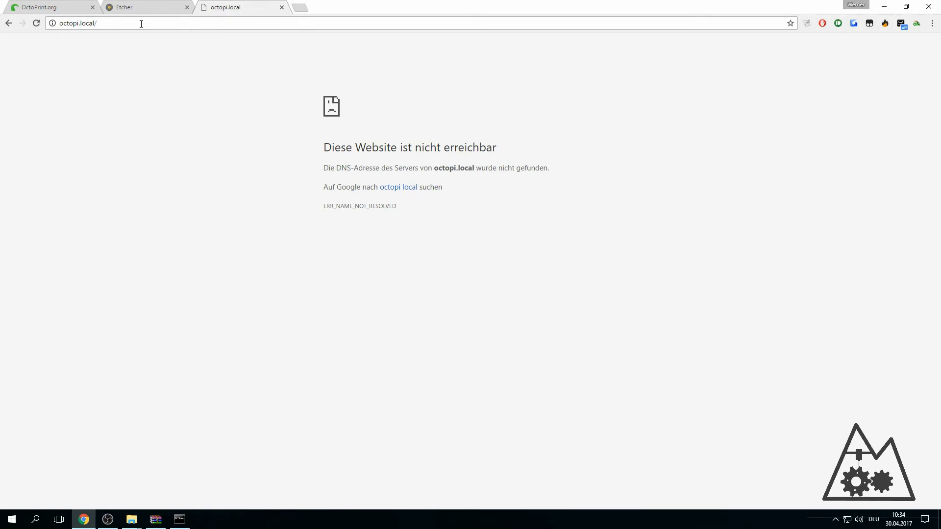
{"action": "left_click", "coordinate": [149, 24]}
{"action": "left_click", "coordinate": [66, 23]}
{"action": "key", "text": "Return"}
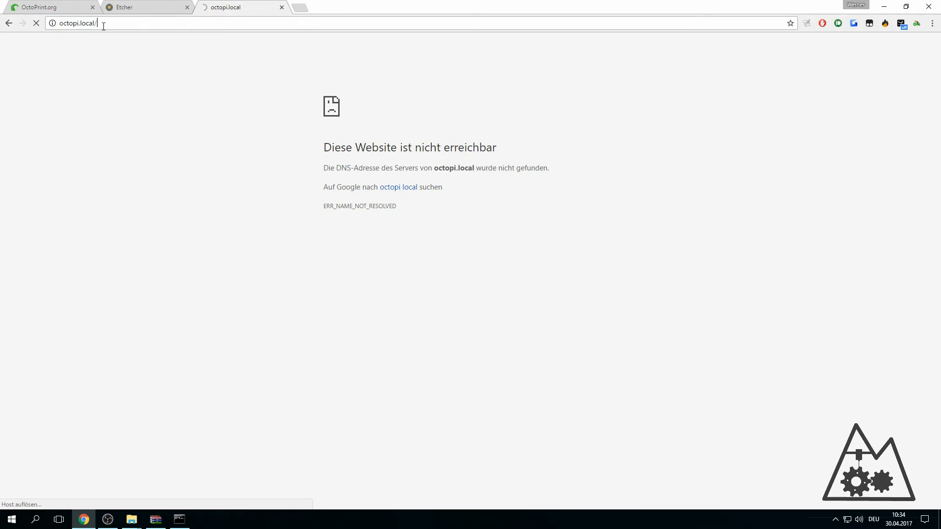
{"action": "left_click", "coordinate": [103, 26]}
{"action": "type", "text": "octopi.lal"}
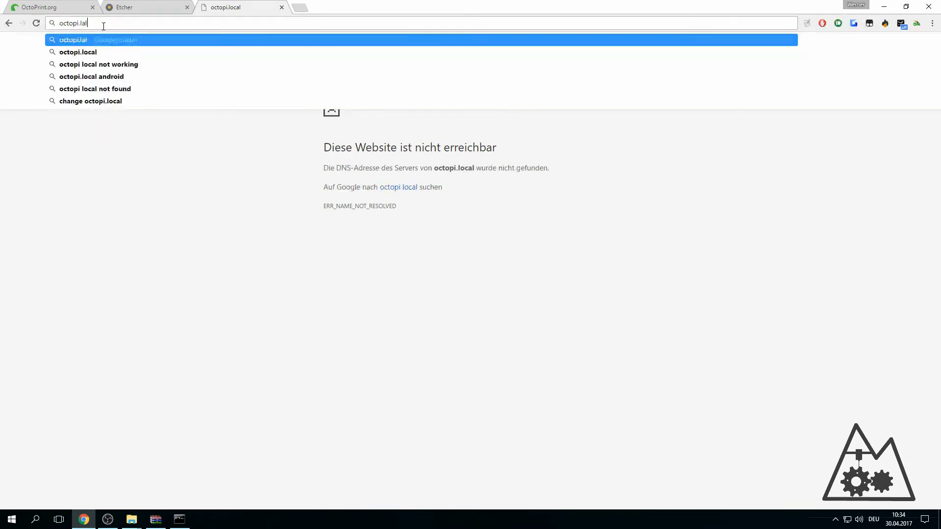
{"action": "key", "text": "BackSpace"}
{"action": "type", "text": "n"}
{"action": "key", "text": "Return"}
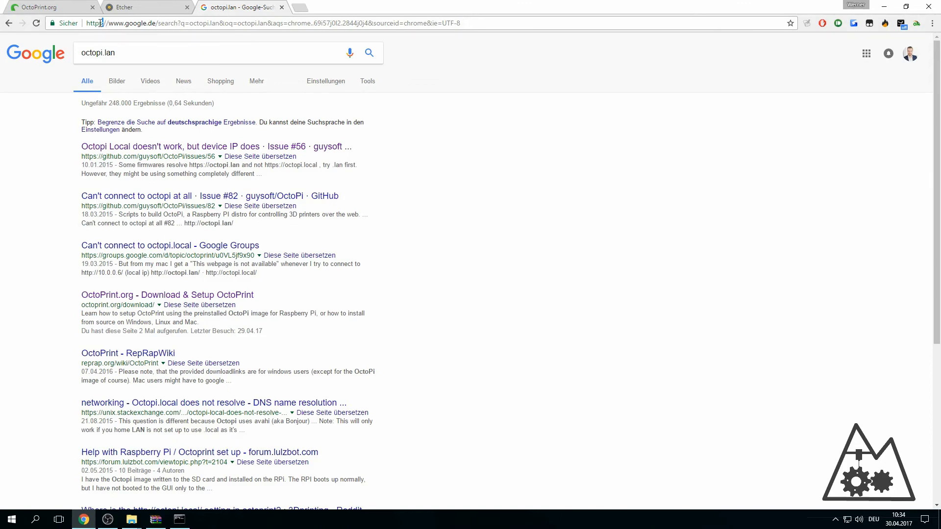
{"action": "left_click_drag", "start_coordinate": [89, 26], "coordinate": [290, 42]}
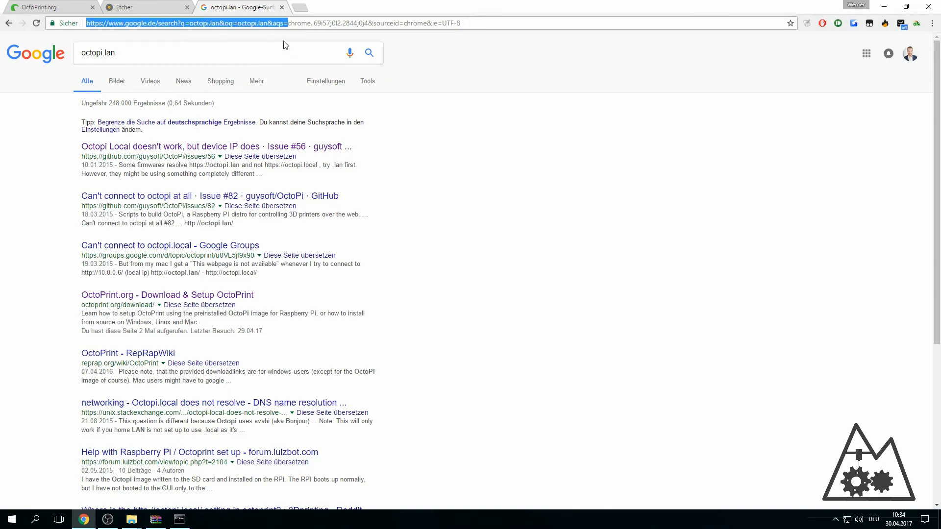
{"action": "key", "text": "Delete"}
{"action": "key", "text": "Delete"}
{"action": "key", "text": "Delete"}
{"action": "key", "text": "Delete"}
{"action": "key", "text": "Delete"}
{"action": "key", "text": "Delete"}
{"action": "key", "text": "Delete"}
{"action": "key", "text": "Delete"}
{"action": "key", "text": "Delete"}
{"action": "key", "text": "Delete"}
{"action": "key", "text": "Delete"}
{"action": "key", "text": "Delete"}
{"action": "key", "text": "Delete"}
{"action": "key", "text": "Delete"}
{"action": "key", "text": "Delete"}
{"action": "key", "text": "Delete"}
{"action": "key", "text": "Delete"}
{"action": "key", "text": "Delete"}
{"action": "key", "text": "Delete"}
{"action": "key", "text": "Delete"}
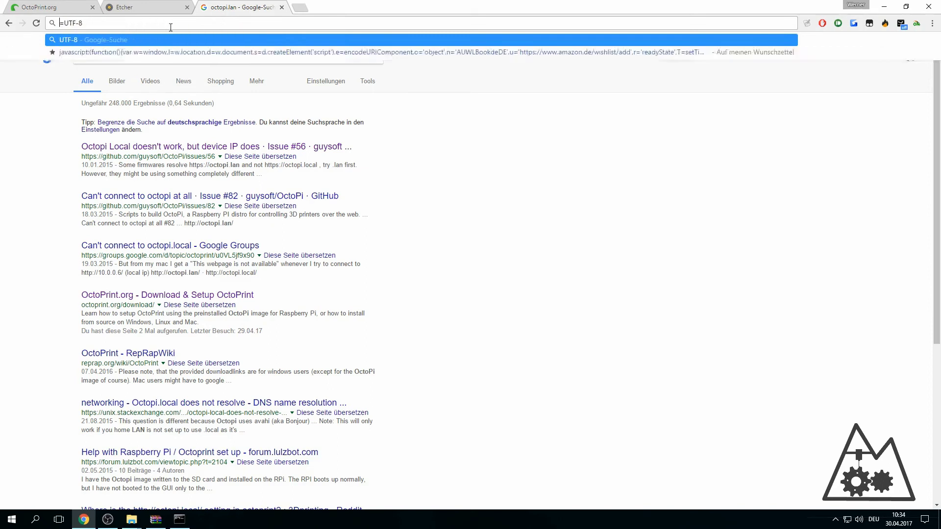
{"action": "key", "text": "Delete"}
{"action": "key", "text": "Delete"}
{"action": "key", "text": "Delete"}
{"action": "key", "text": "Delete"}
{"action": "key", "text": "Delete"}
{"action": "key", "text": "Delete"}
{"action": "type", "text": "http://oc"}
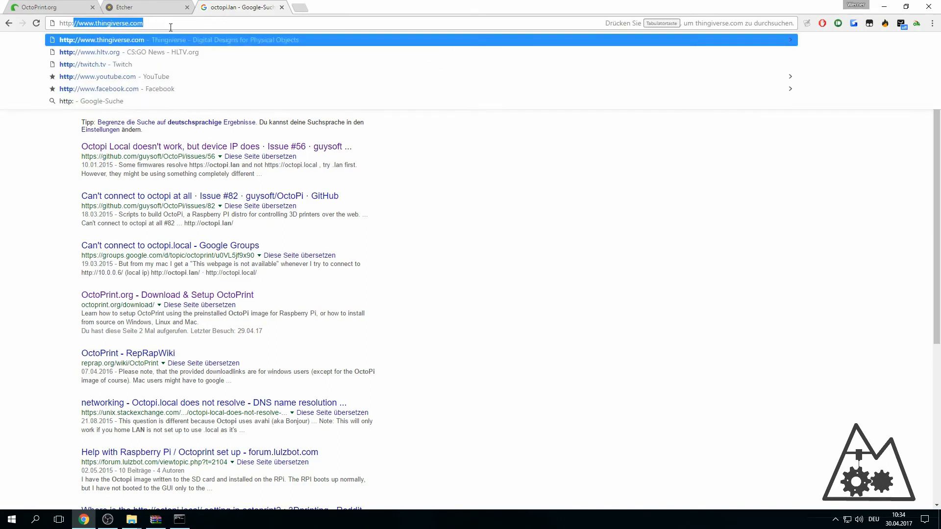
{"action": "type", "text": "topi.lanb"}
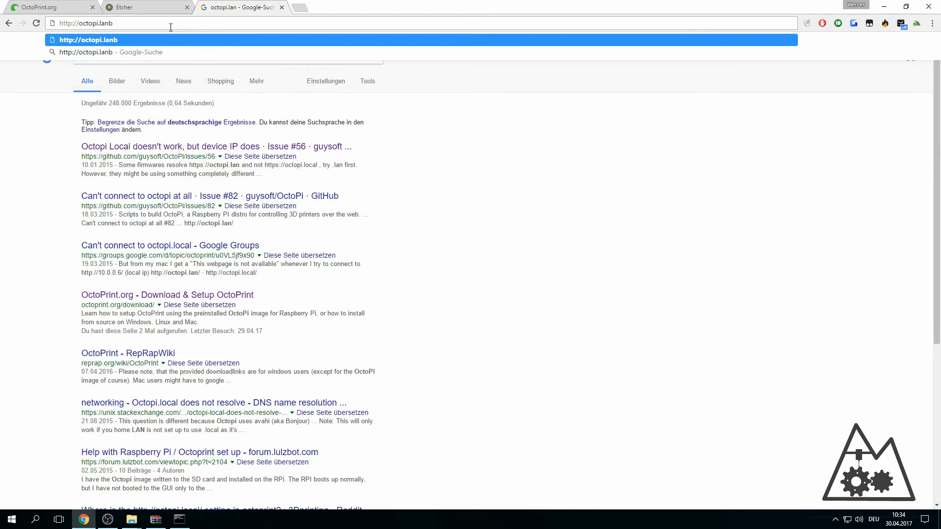
{"action": "key", "text": "BackSpace"}
{"action": "key", "text": "Return"}
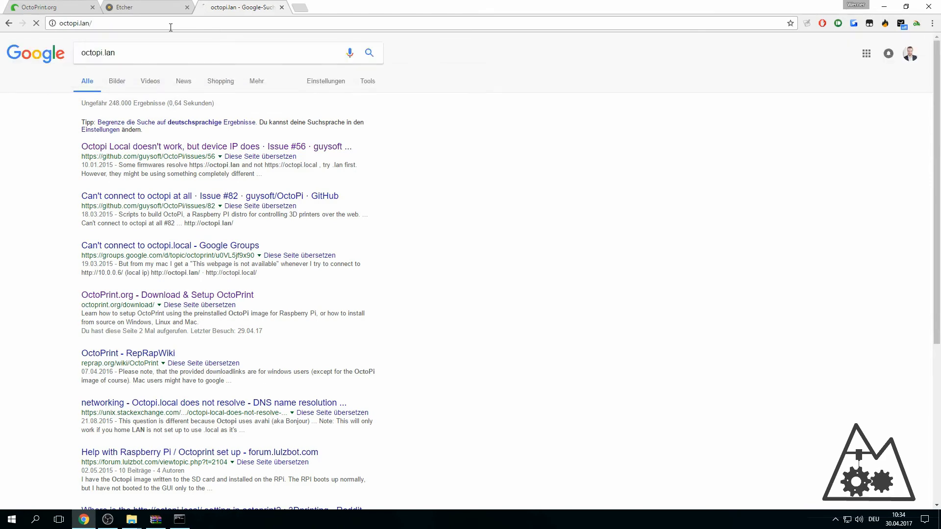
{"action": "left_click", "coordinate": [171, 26]}
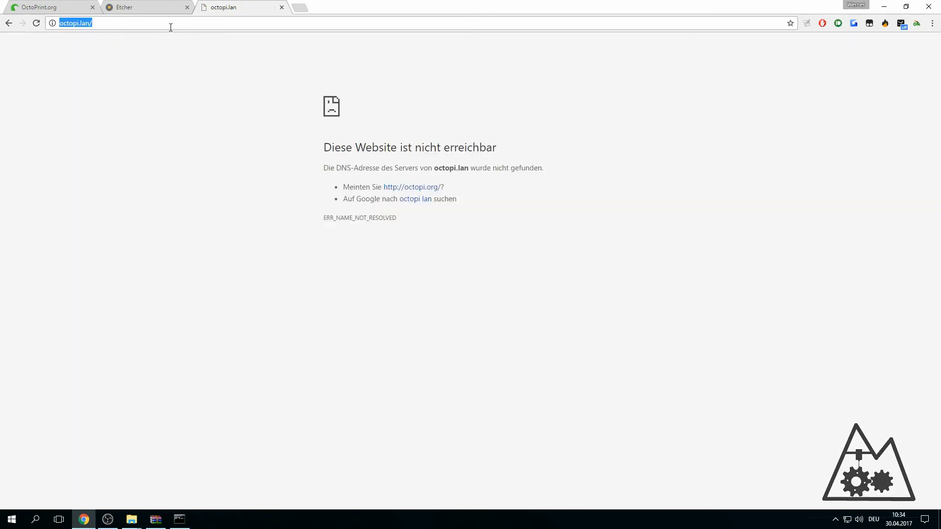
{"action": "type", "text": "http://o"}
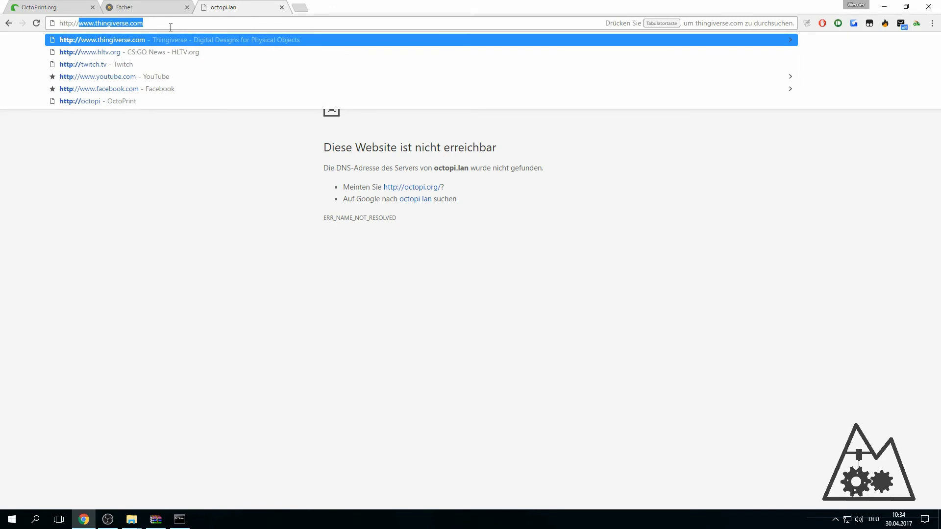
{"action": "type", "text": "ctopi/"}
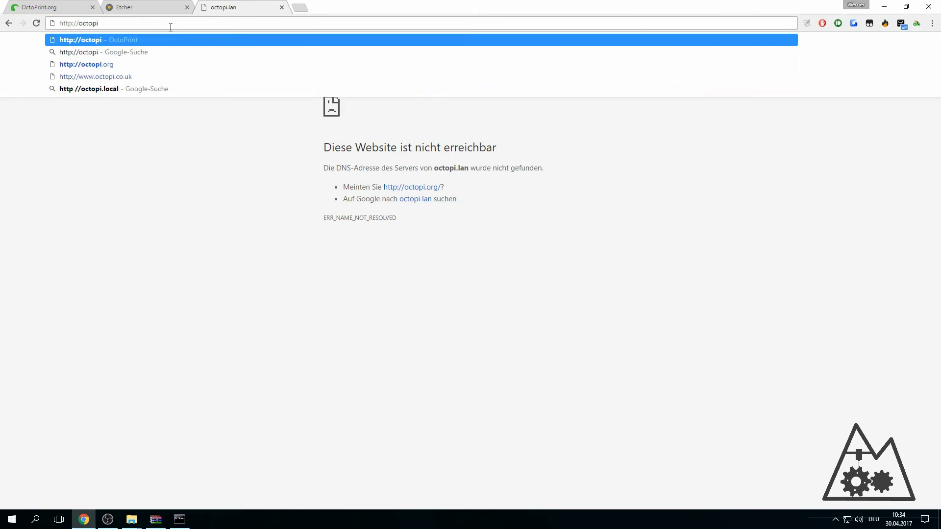
{"action": "key", "text": "Return"}
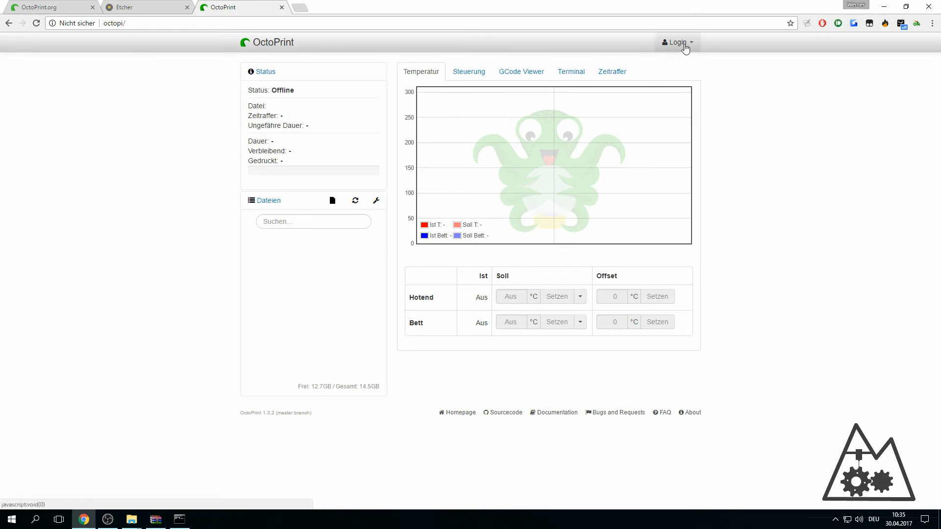
- Log in to OctoPrint with username and password, decline saving it, and show Steuerung
{"action": "left_click", "coordinate": [676, 42]}
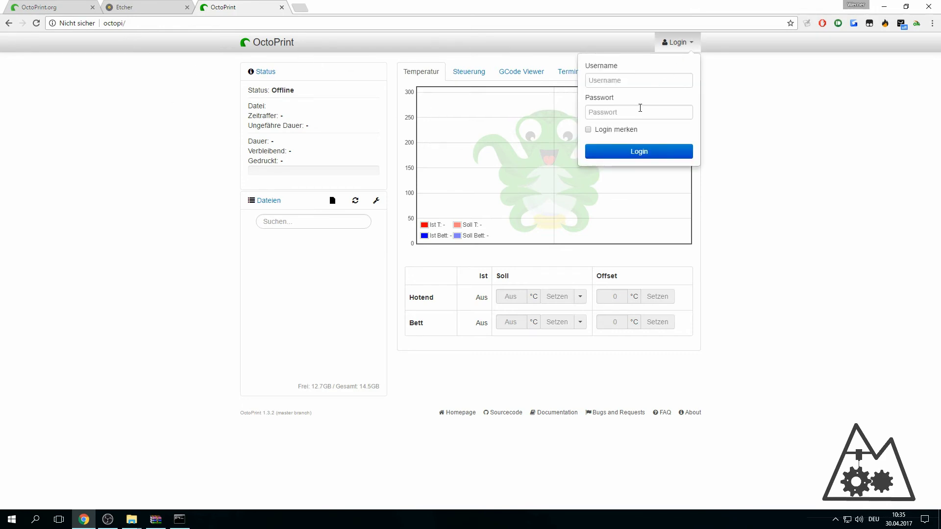
{"action": "left_click", "coordinate": [634, 81]}
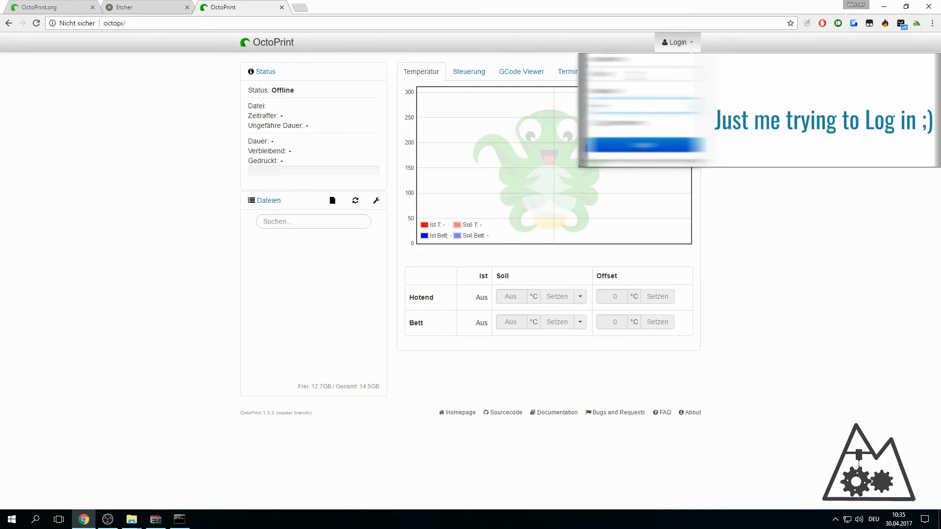
{"action": "key", "text": "Return"}
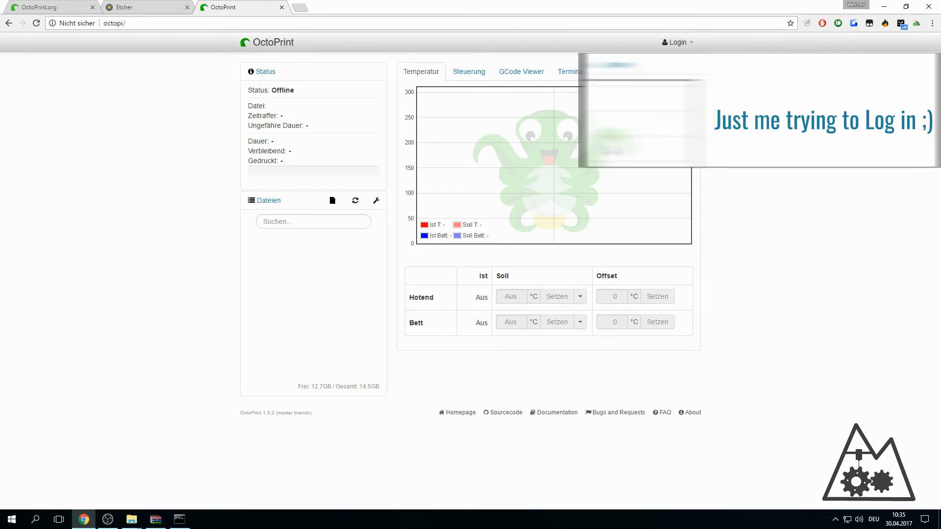
{"action": "left_click", "coordinate": [678, 42]}
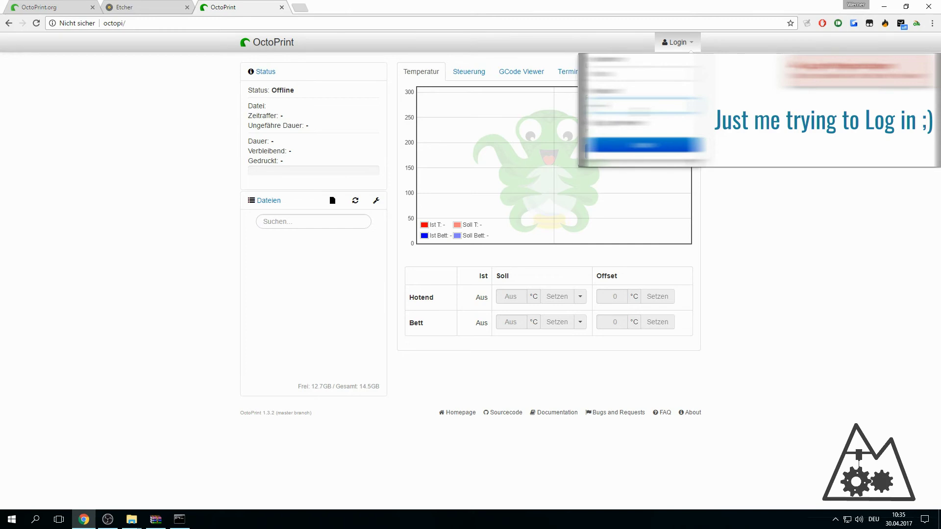
{"action": "key", "text": "Return"}
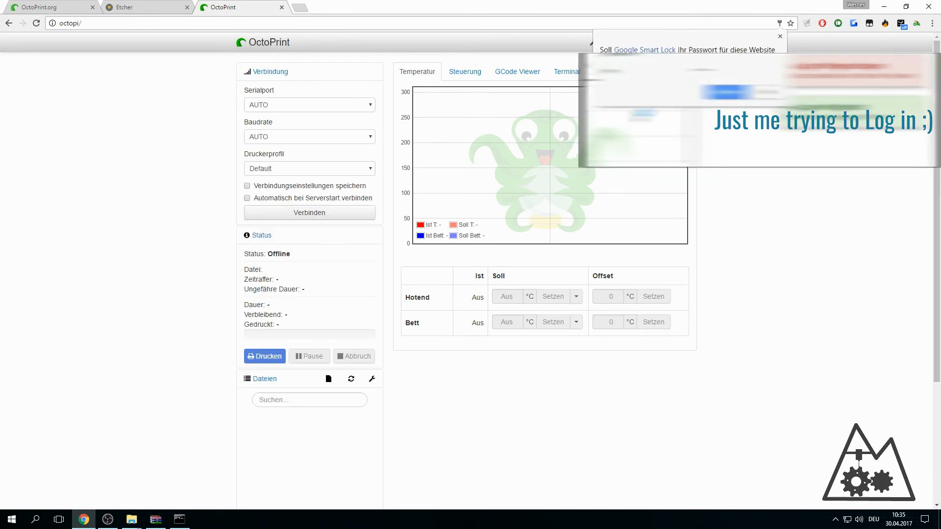
{"action": "left_click", "coordinate": [779, 38]}
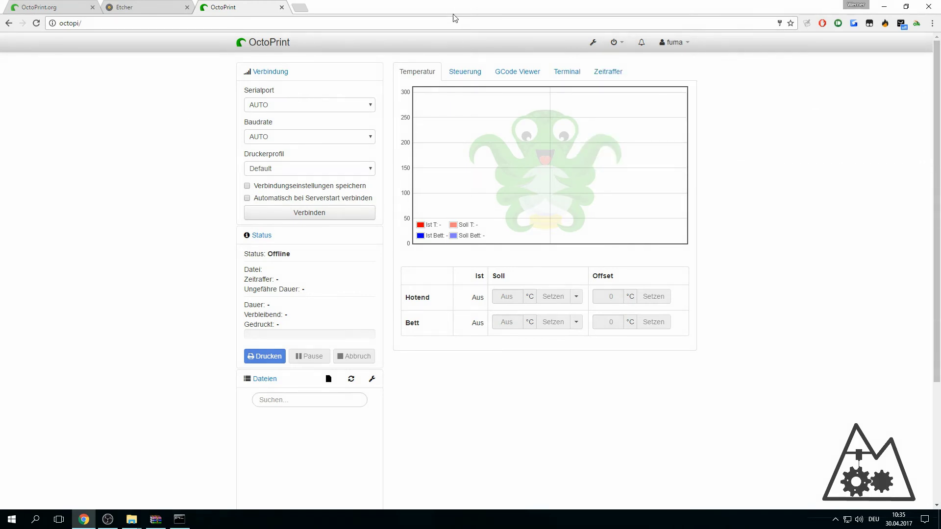
{"action": "left_click", "coordinate": [461, 72]}
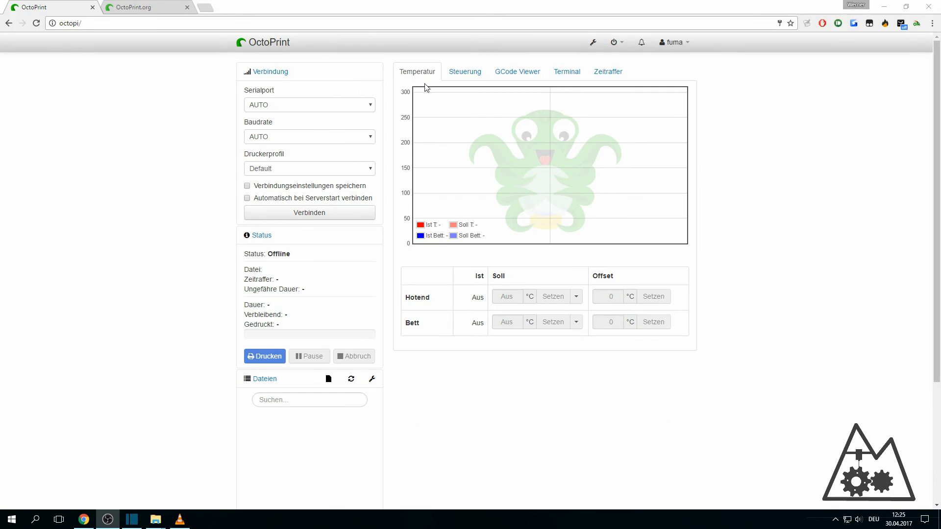
- View the webcam under Steuerung, return to Temperatur, then switch to the OctoPrint.org tab
{"action": "left_click", "coordinate": [469, 74]}
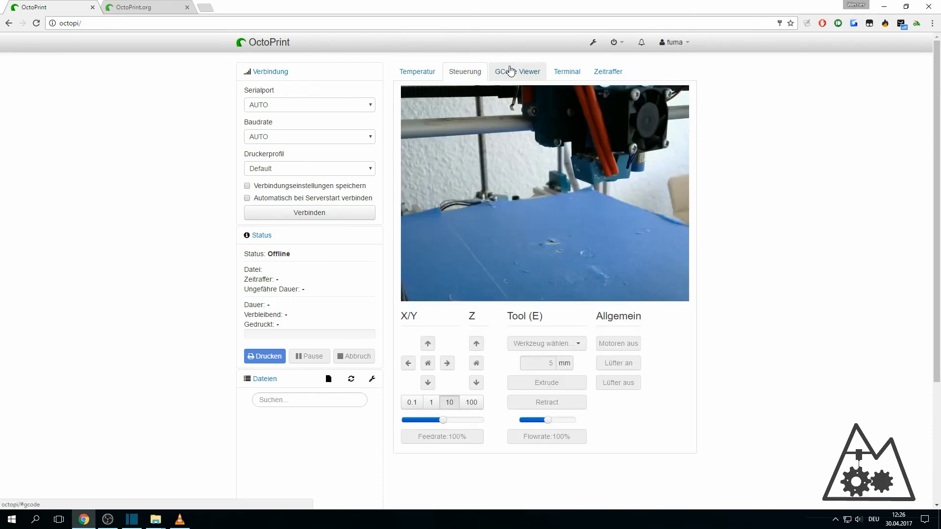
{"action": "left_click", "coordinate": [422, 74]}
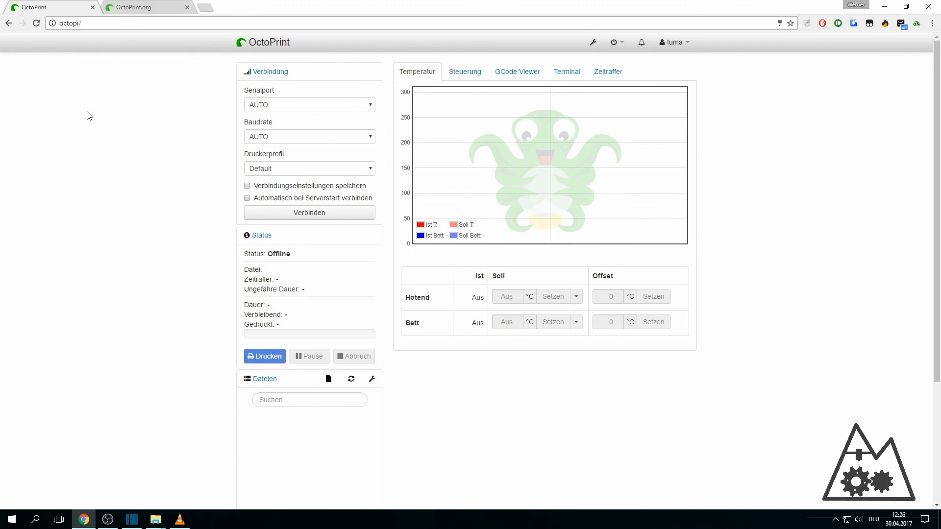
{"action": "left_click", "coordinate": [140, 12]}
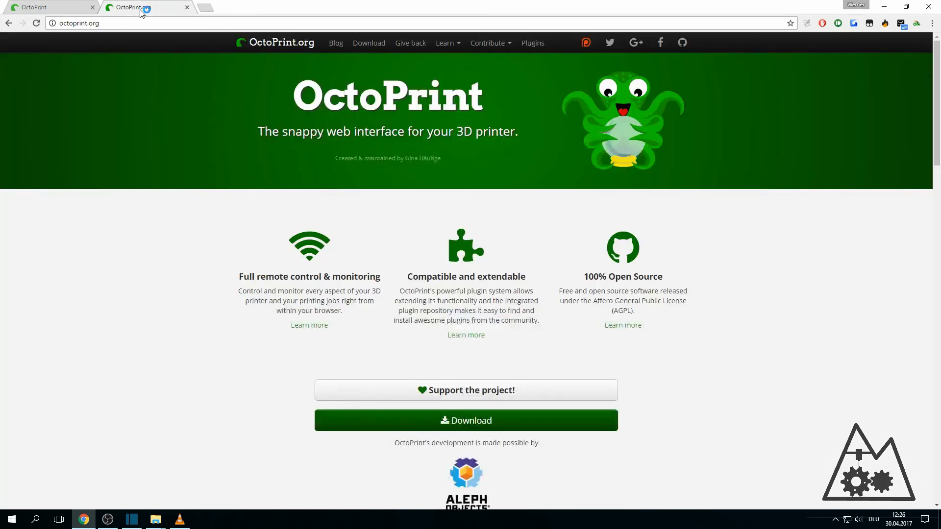